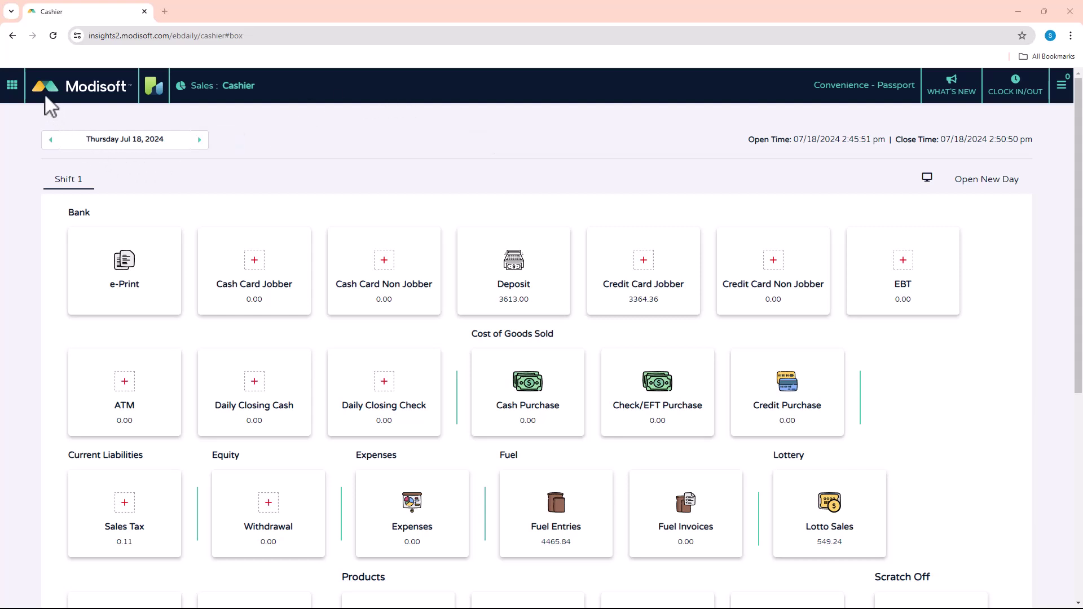
- Navigate through the app menu and Products to the Purchases page listing 82 entries
click(12, 87)
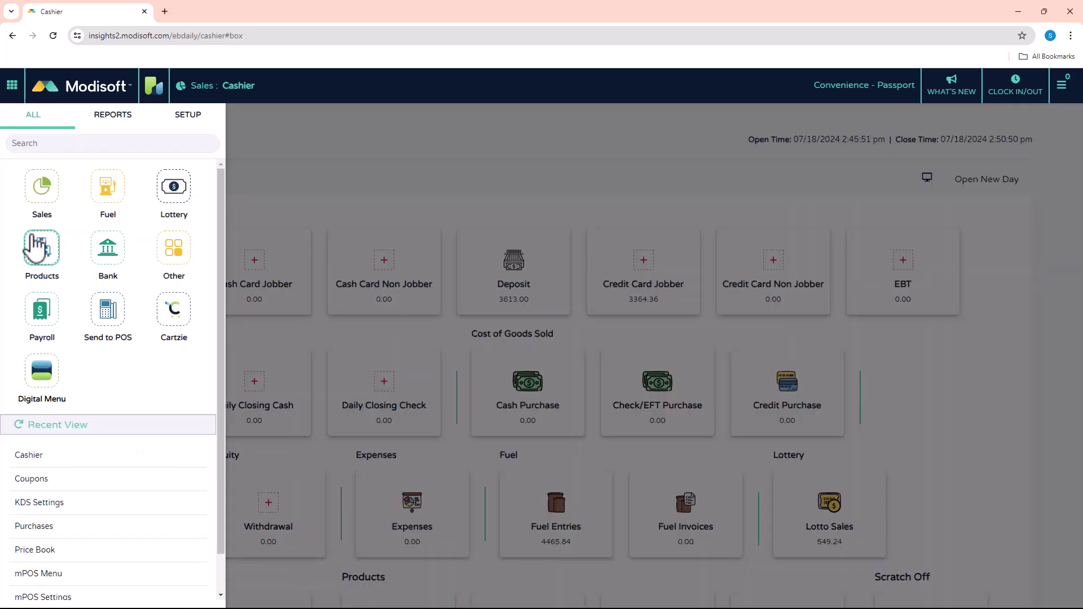
click(41, 248)
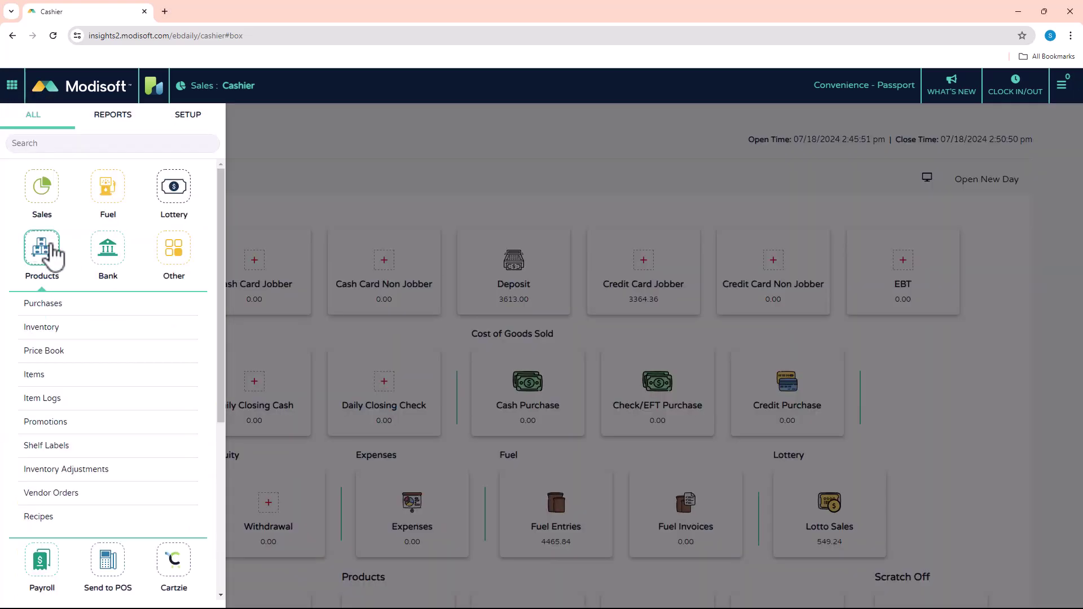
click(55, 309)
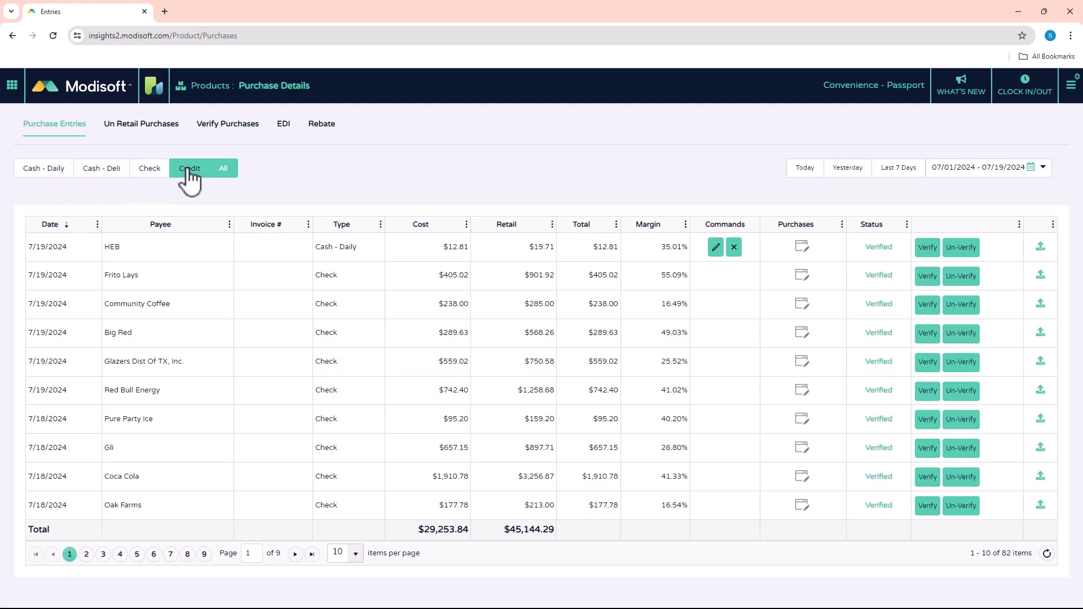
- Under Cash - Daily, add and save a new entry with payee Blue Bell and invoice 1234
click(41, 169)
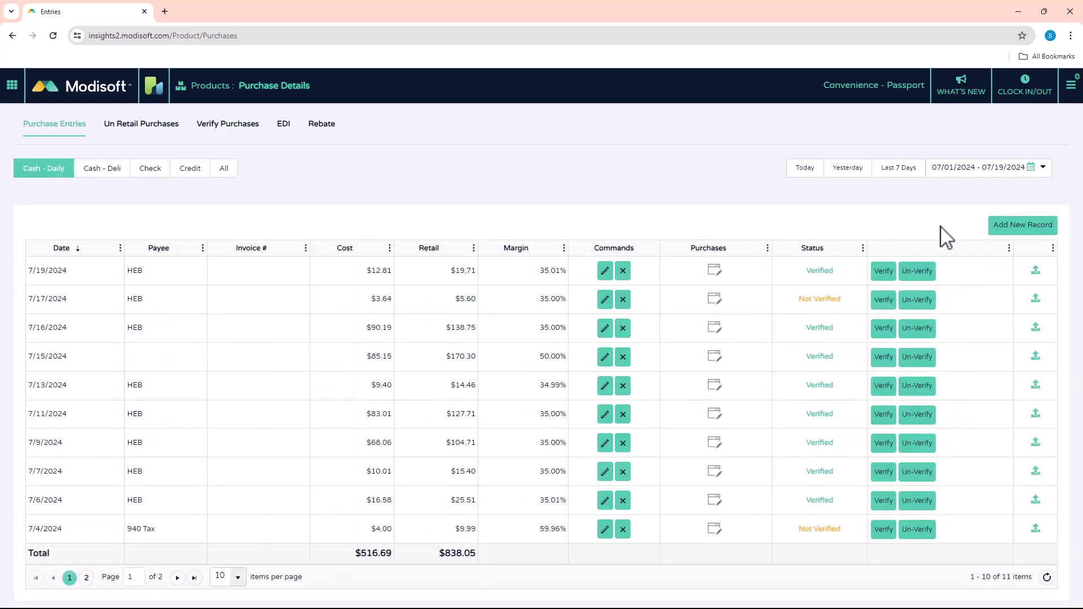
click(1022, 226)
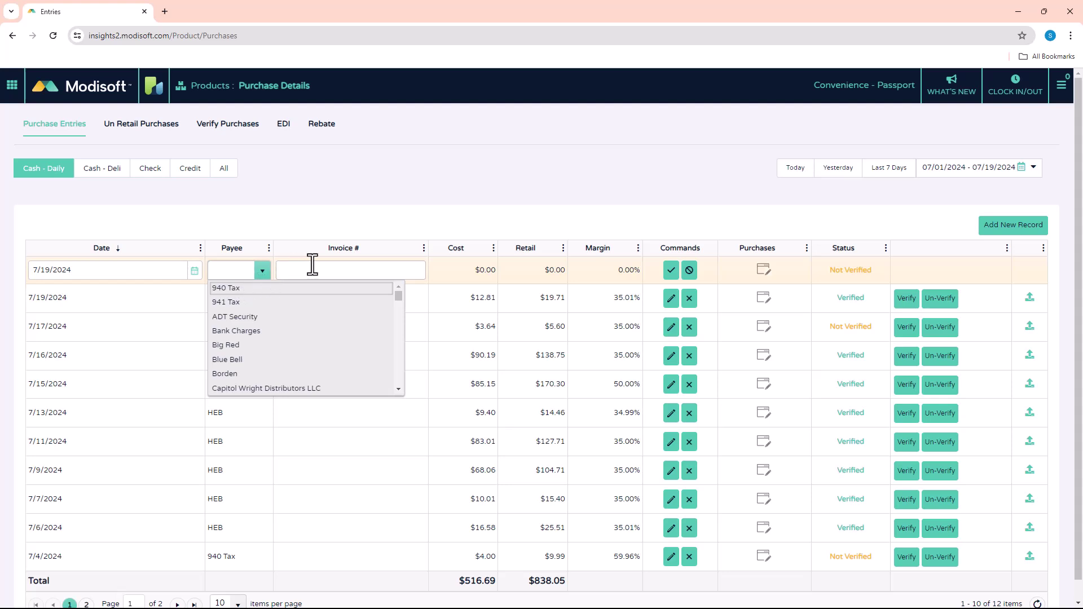
click(264, 274)
click(269, 276)
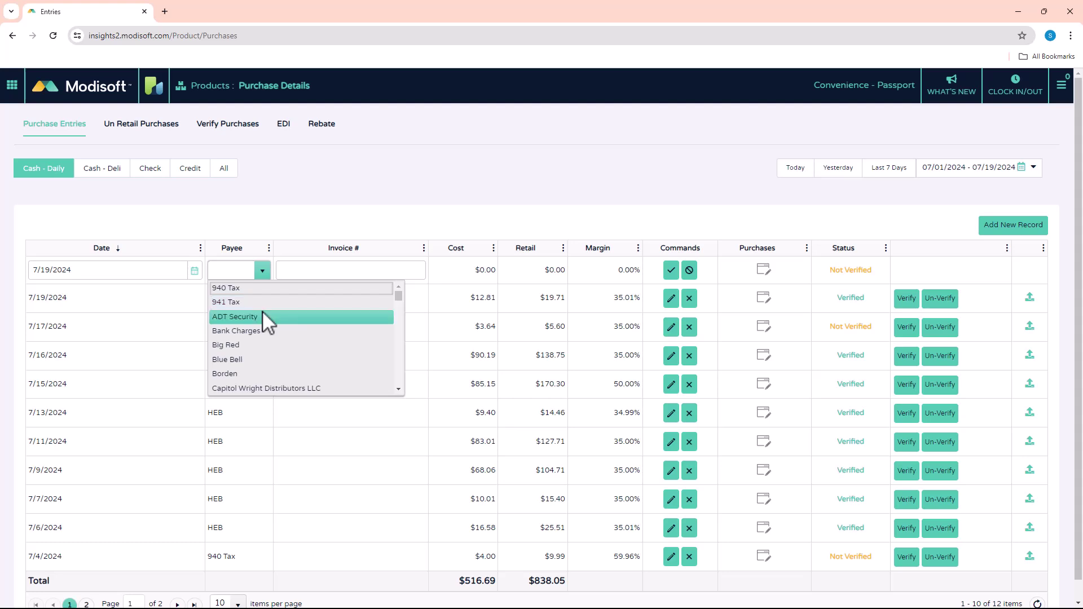
click(242, 359)
click(362, 270)
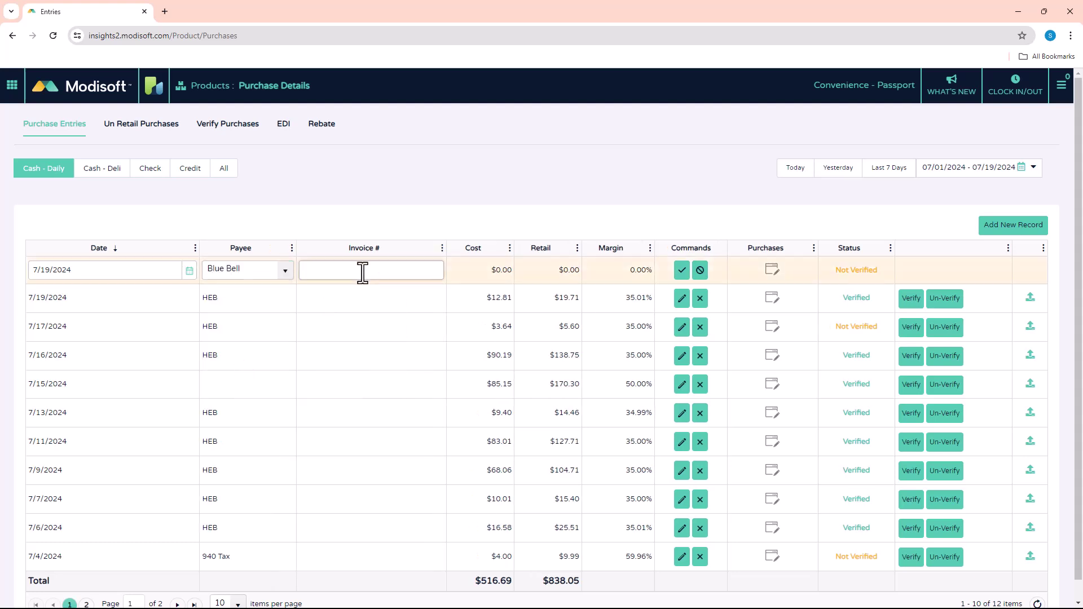
text(1234)
click(682, 270)
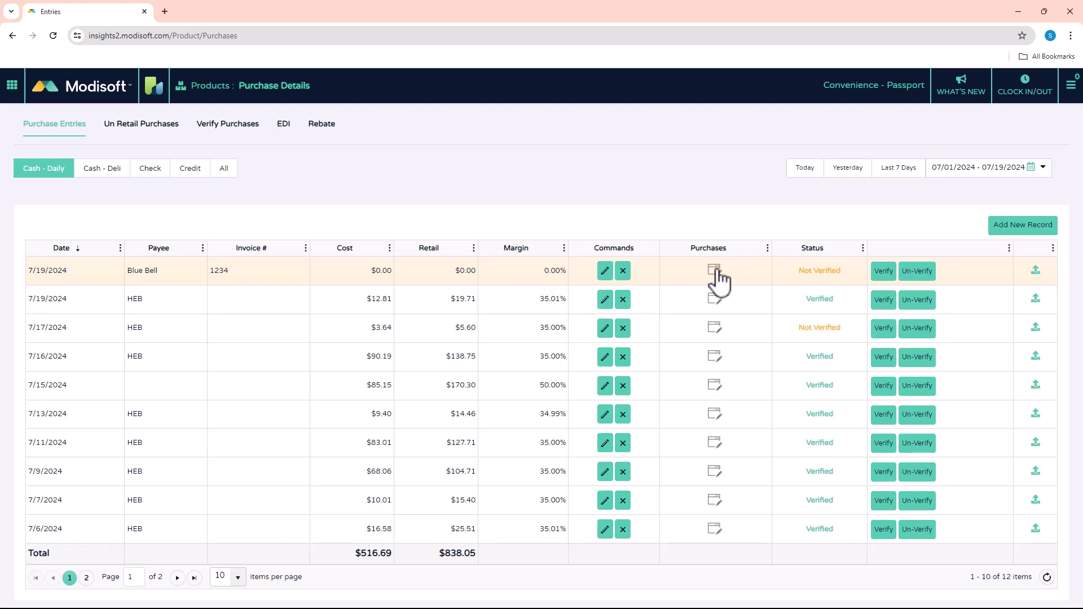
- Open the Blue Bell entry's purchase items on the Item Detailed Entry form for invoice 1234
click(717, 270)
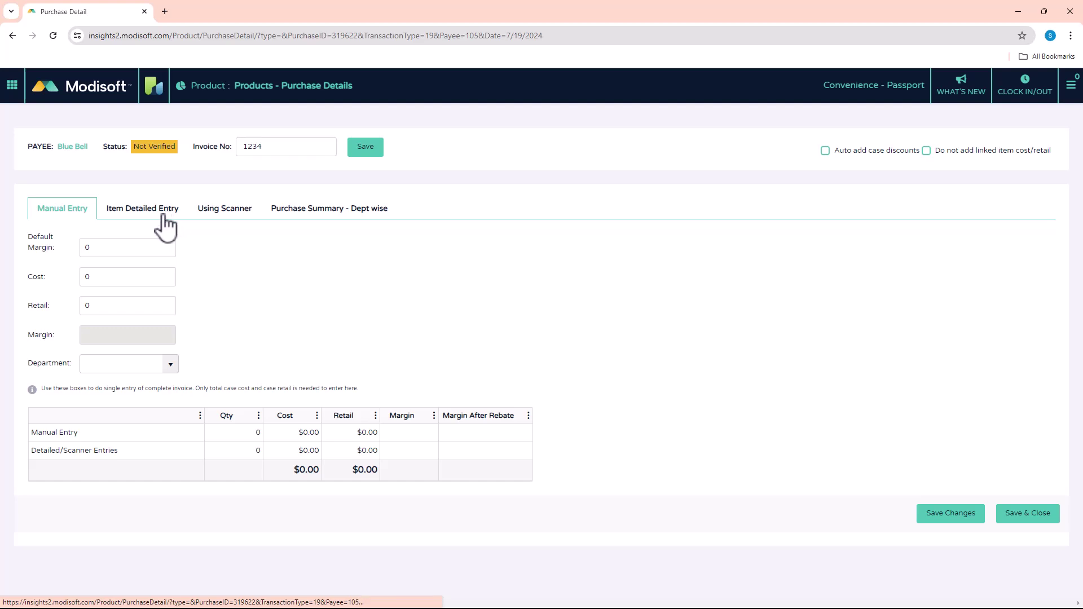
click(145, 220)
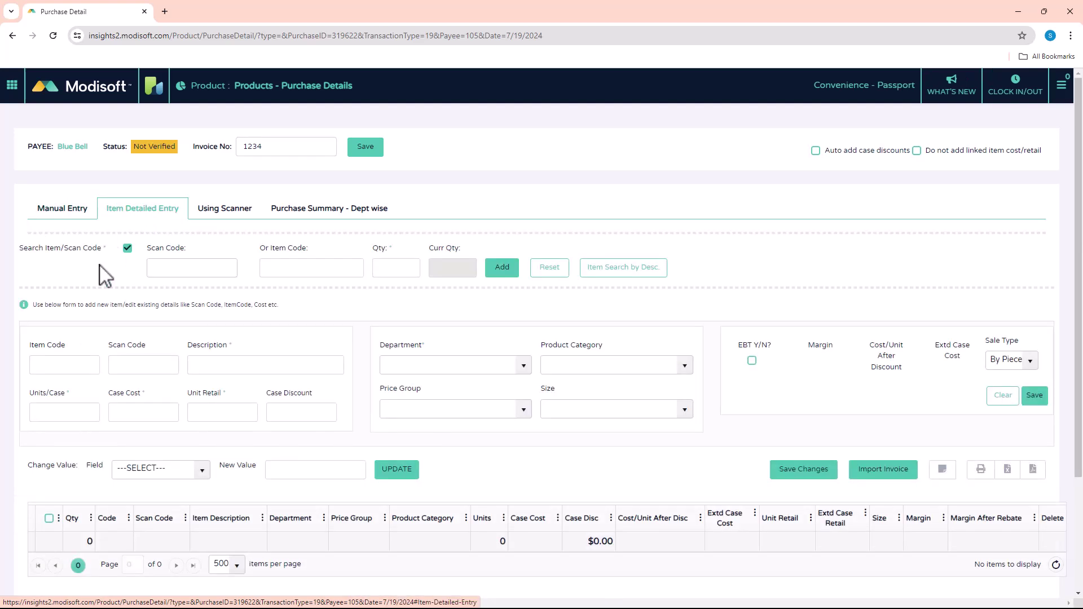
click(216, 219)
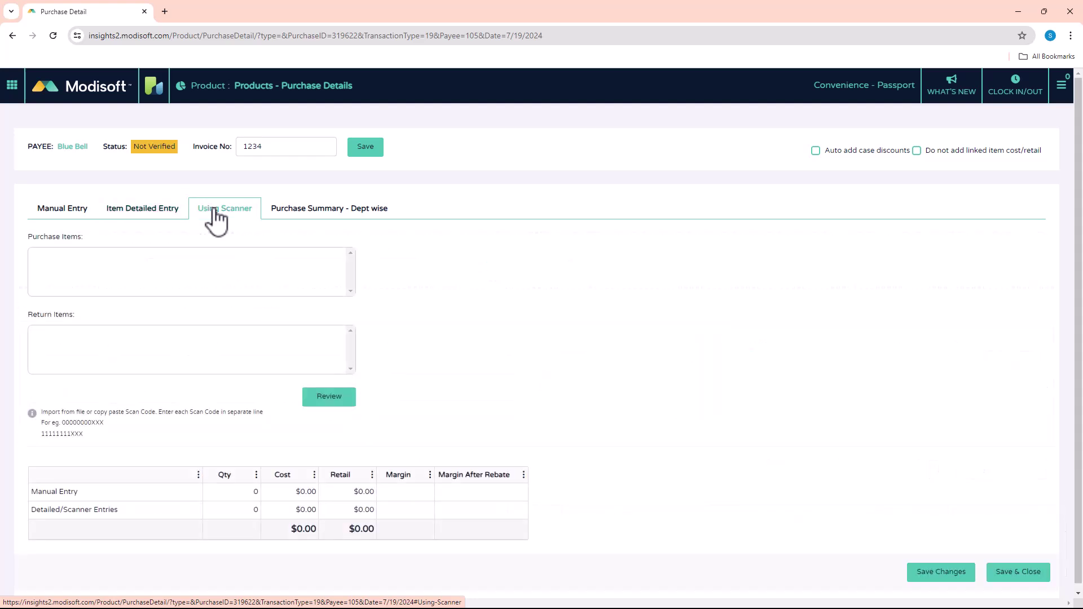
click(139, 214)
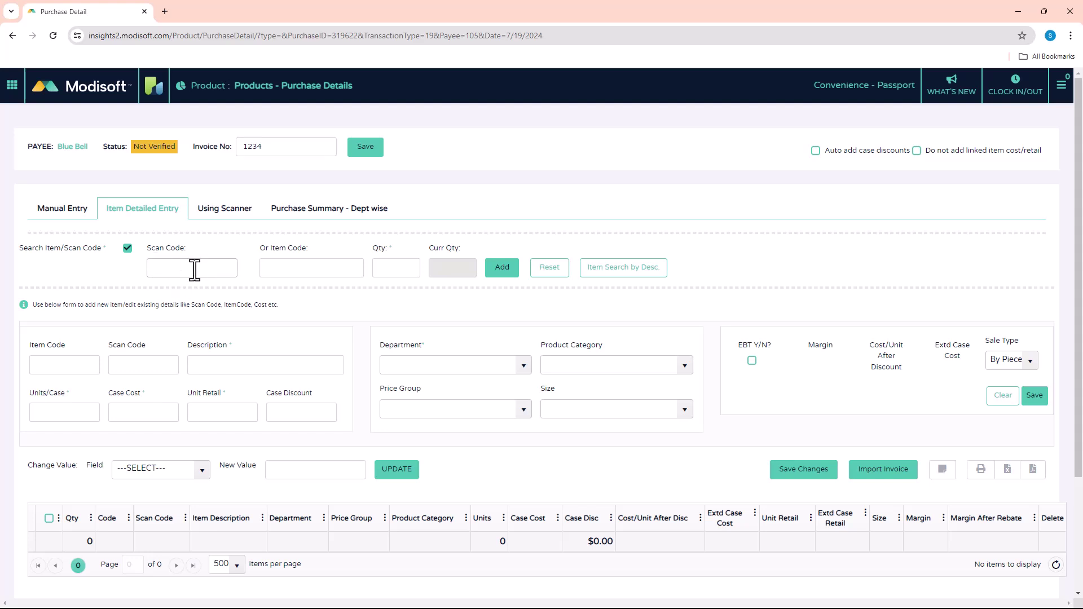
click(166, 269)
click(279, 267)
click(171, 260)
text(028)
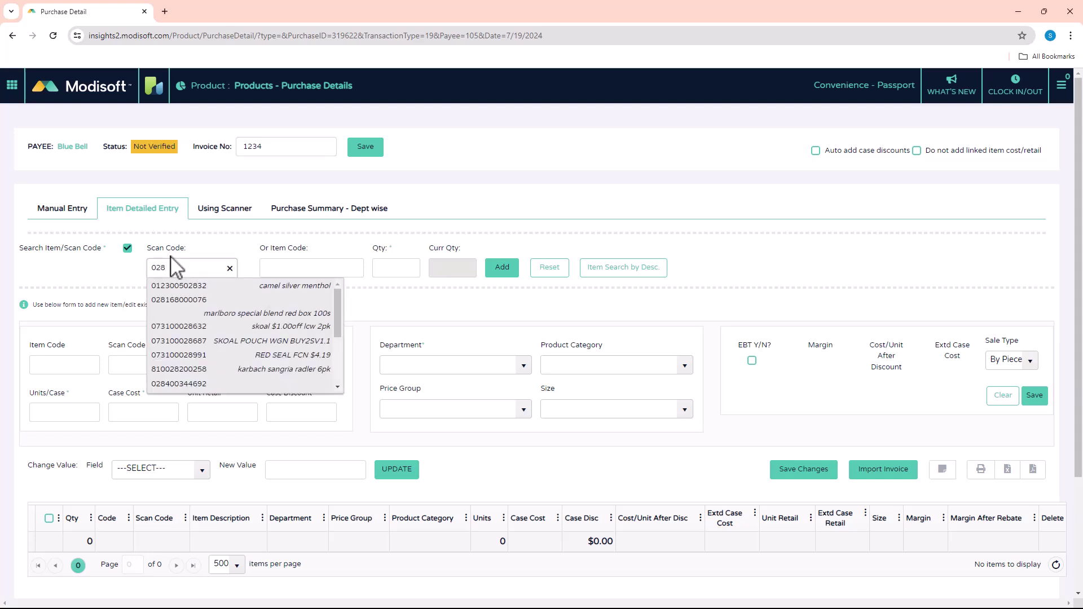
text(400009973)
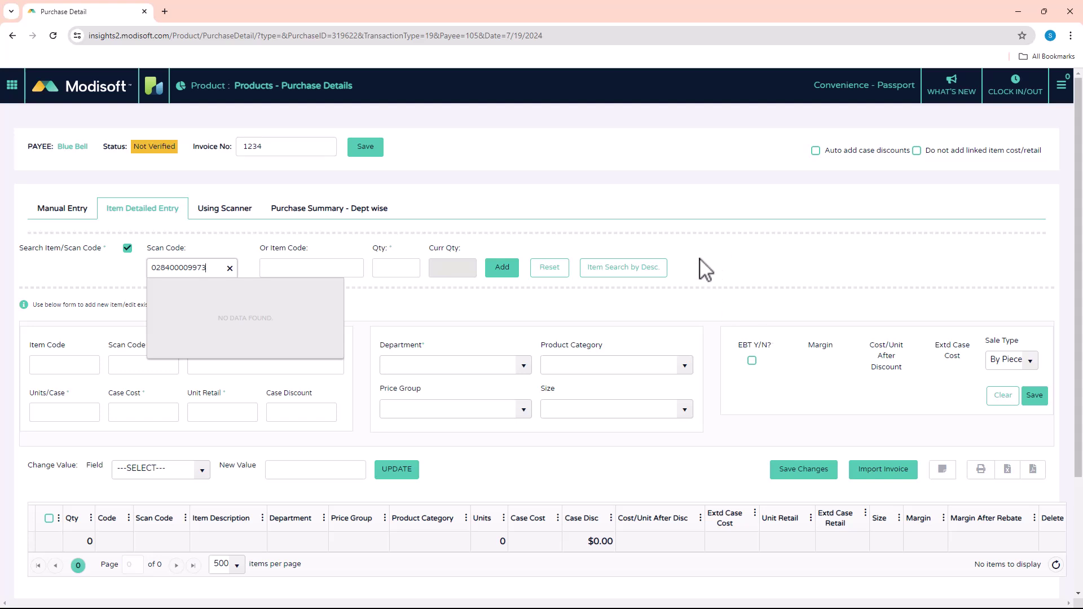
- Load Miss Vickies Original Recipe Sea Salt Chip, with quantity 11 and department Snacks
key(Return)
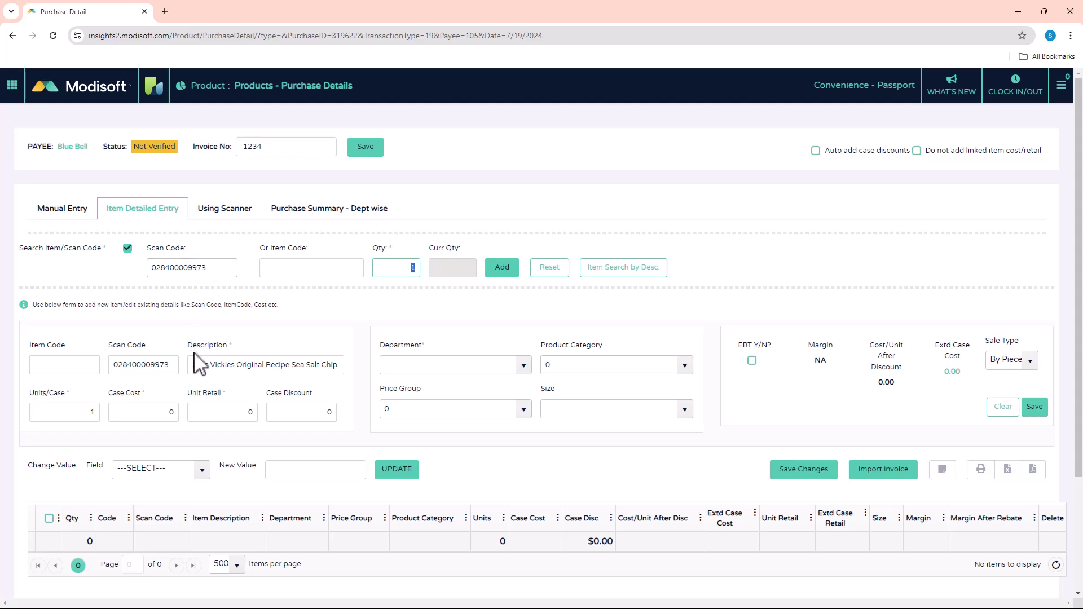
mouse_move(195, 365)
mouse_down()
mouse_move(363, 380)
mouse_move(189, 358)
mouse_up()
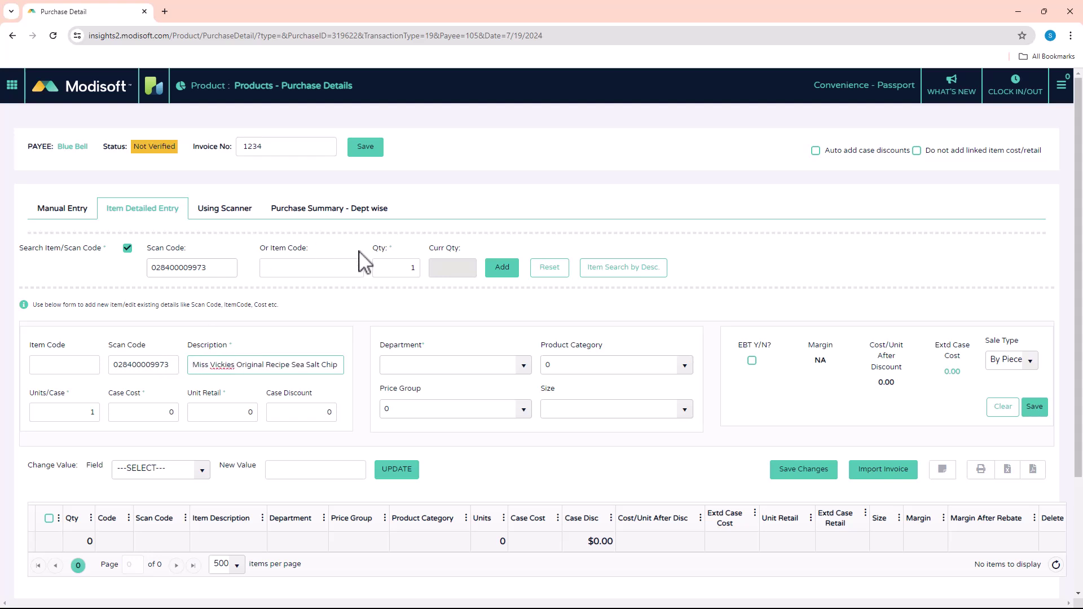
click(390, 267)
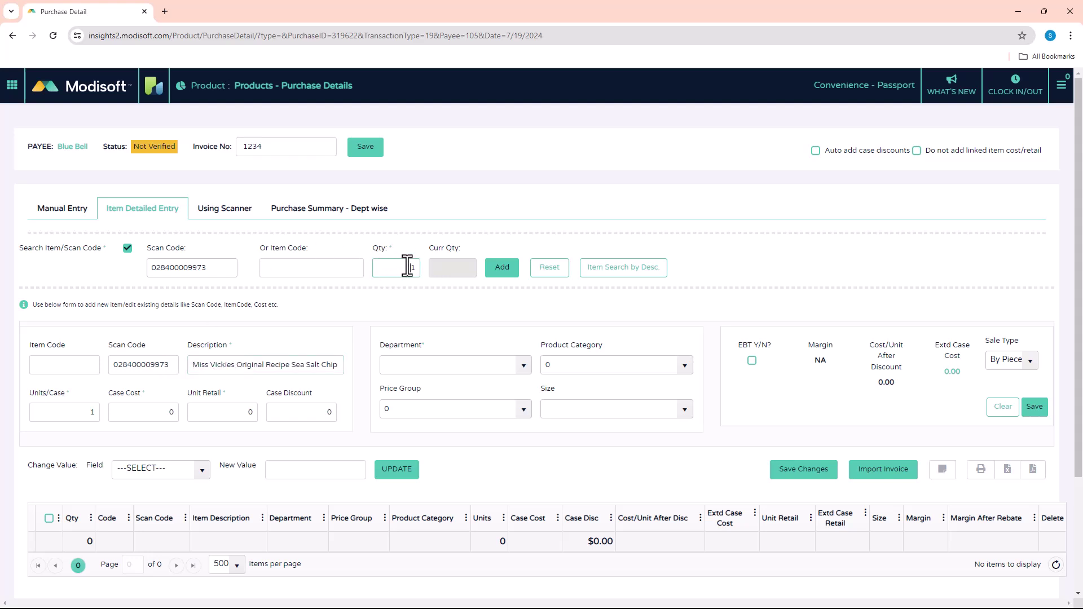
text(1)
click(522, 366)
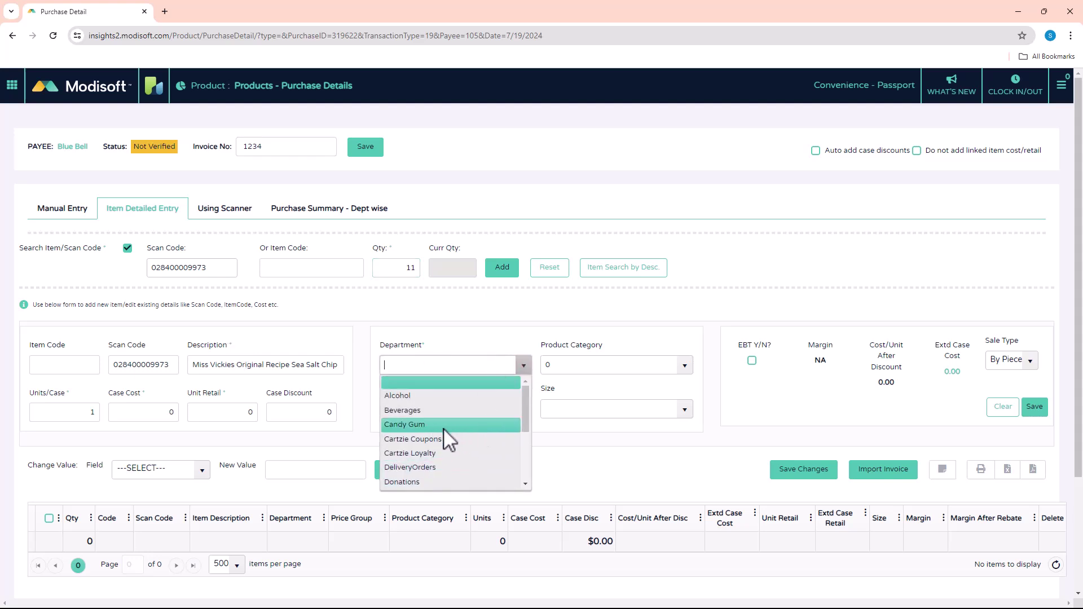
scroll(445, 431, down, 5)
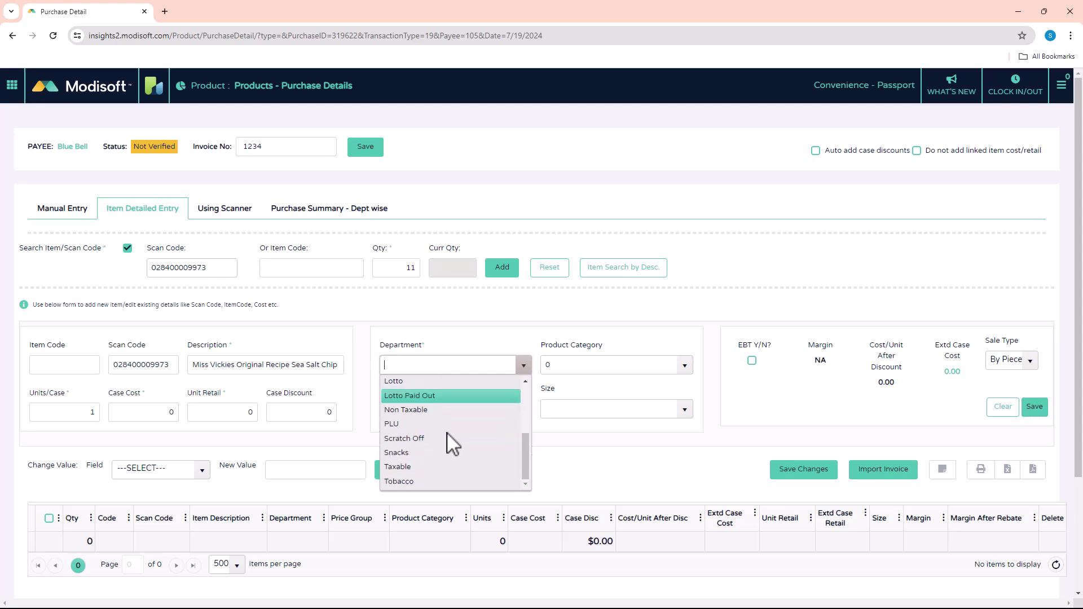
click(415, 452)
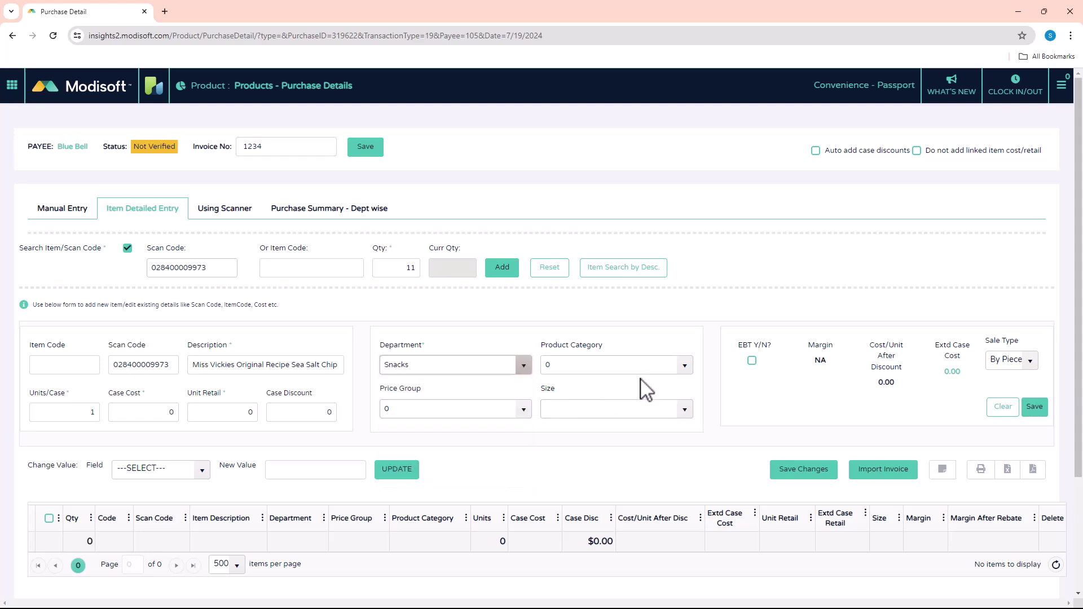
- Set the item's unit retail to 1.99 and case cost to 2.79
click(219, 408)
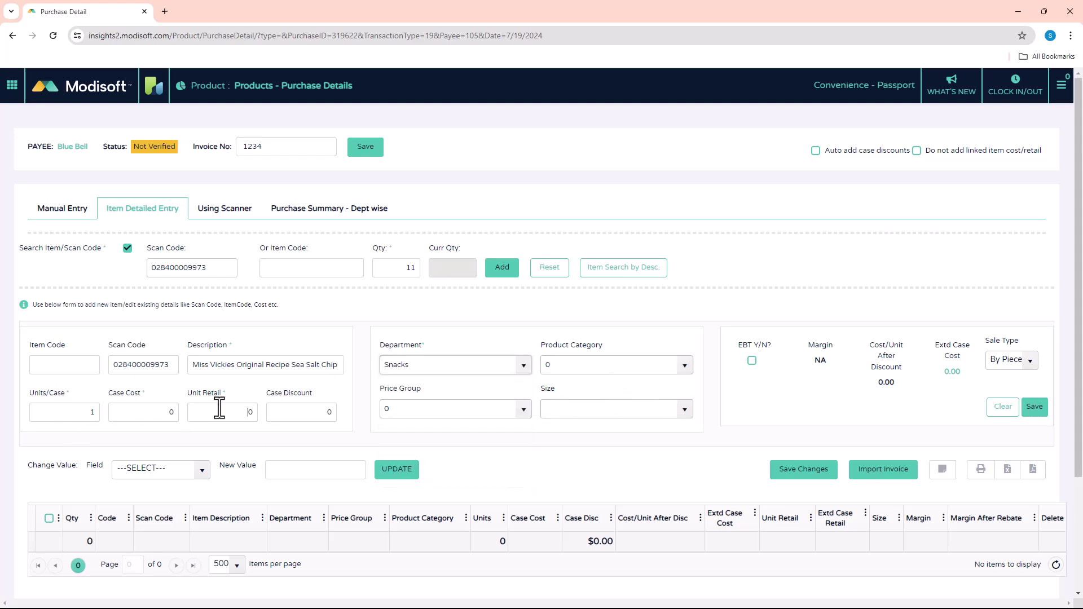
double_click(220, 407)
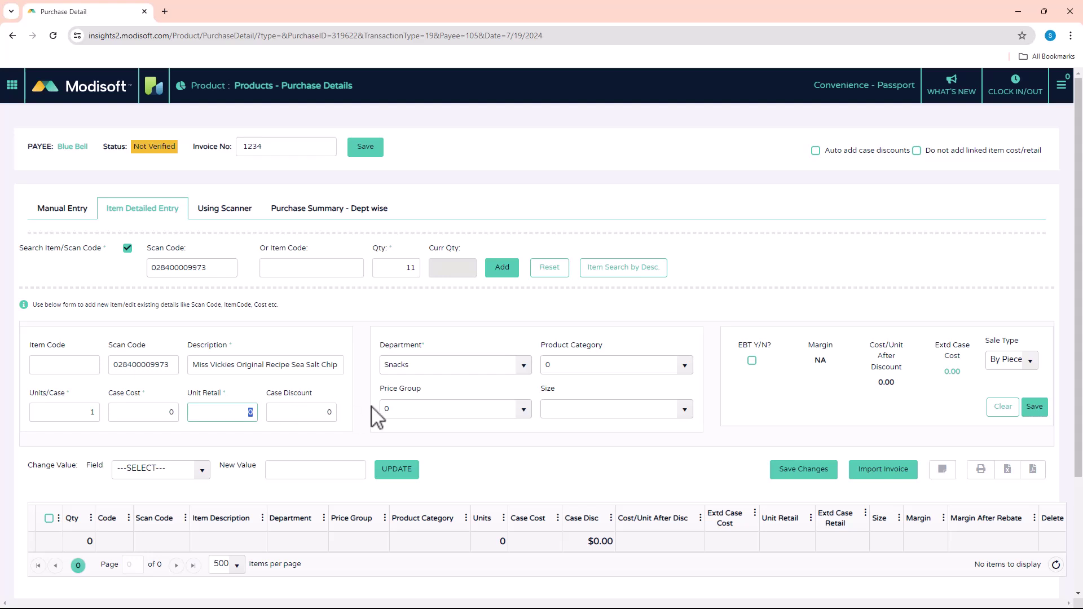
text(1.99)
double_click(165, 411)
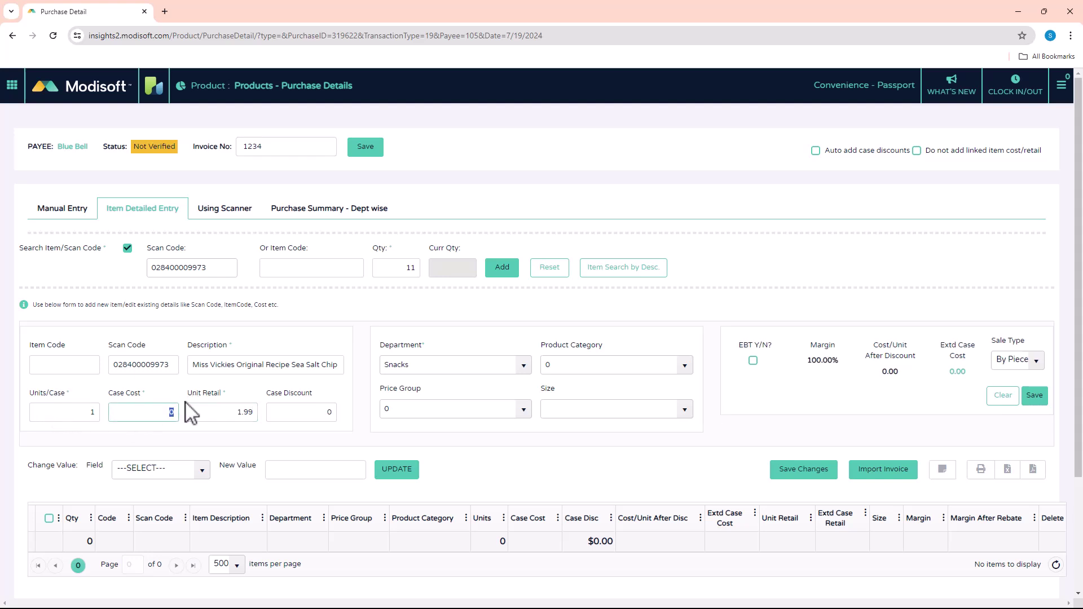
text(2.79)
key(Tab)
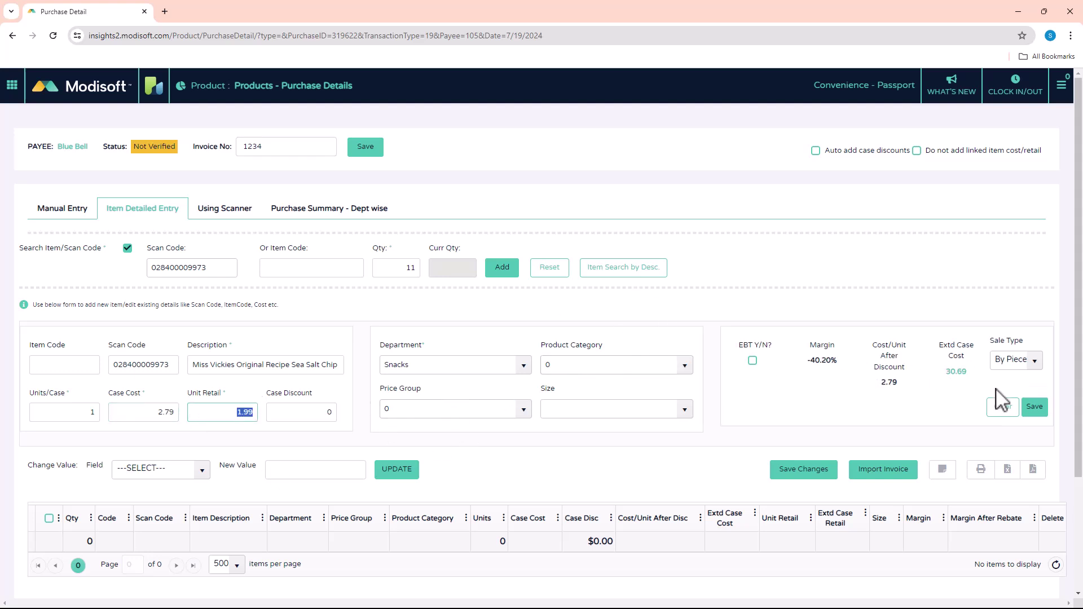
- Add the Miss Vickies line to the grid, then Save & Close the invoice at $30.69 cost
click(1034, 407)
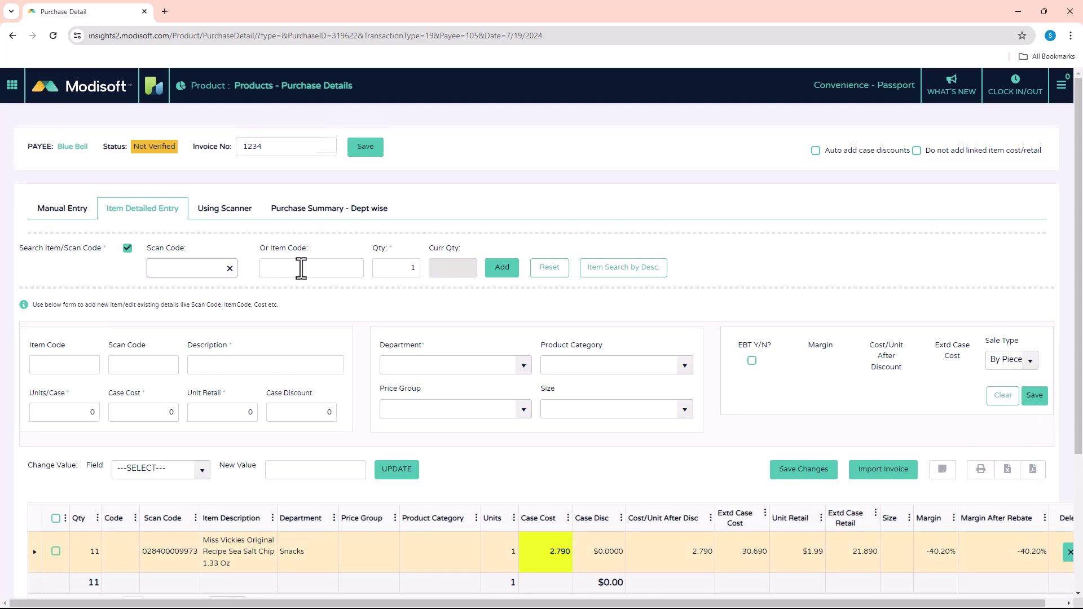
scroll(301, 267, down, 4)
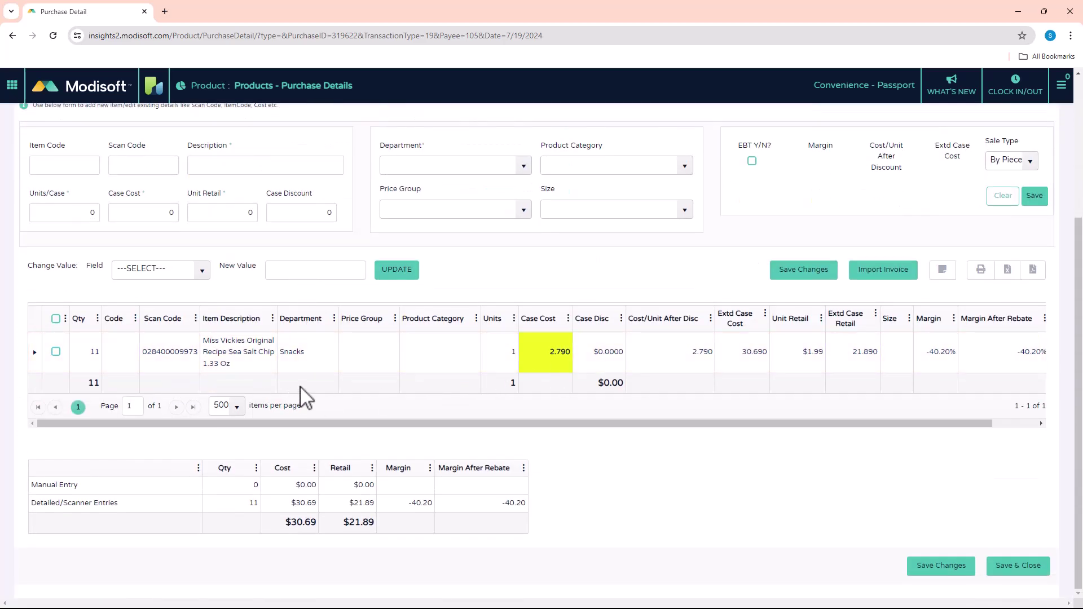
scroll(295, 373, up, 4)
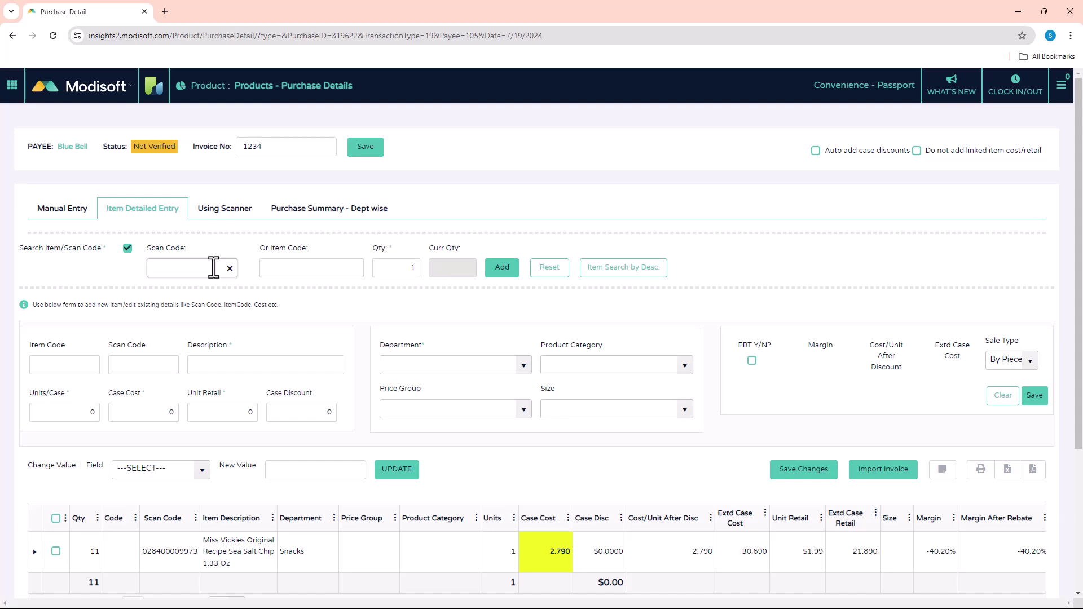
scroll(430, 338, down, 4)
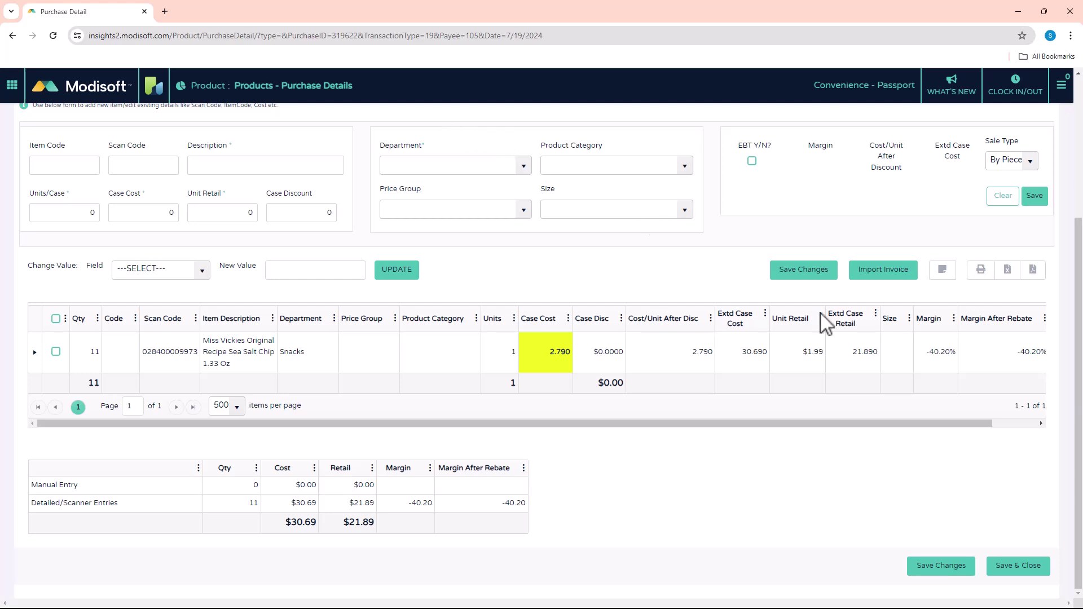
click(1011, 566)
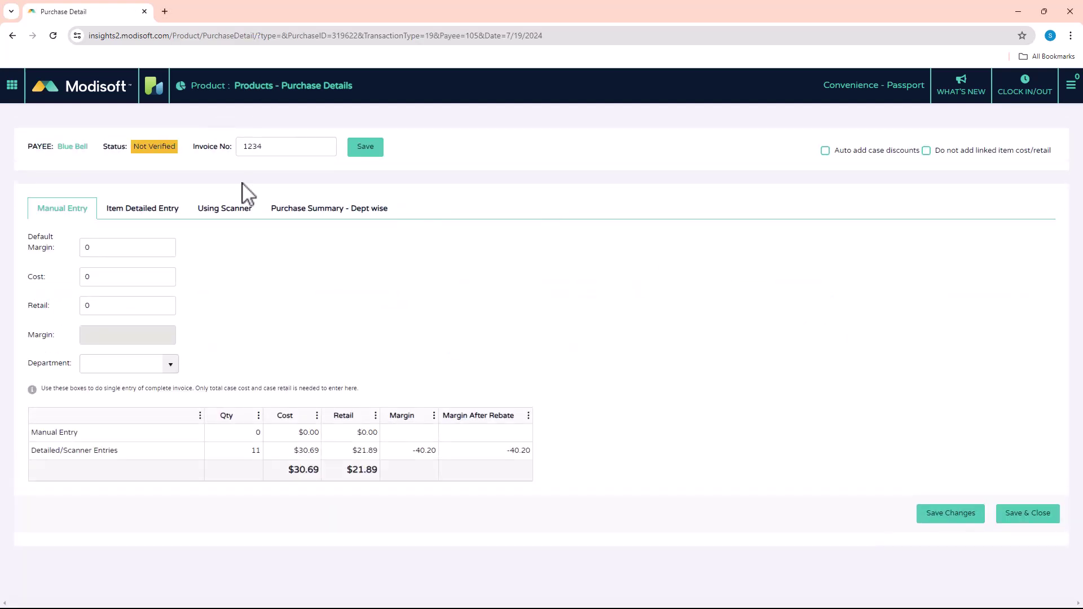
click(225, 214)
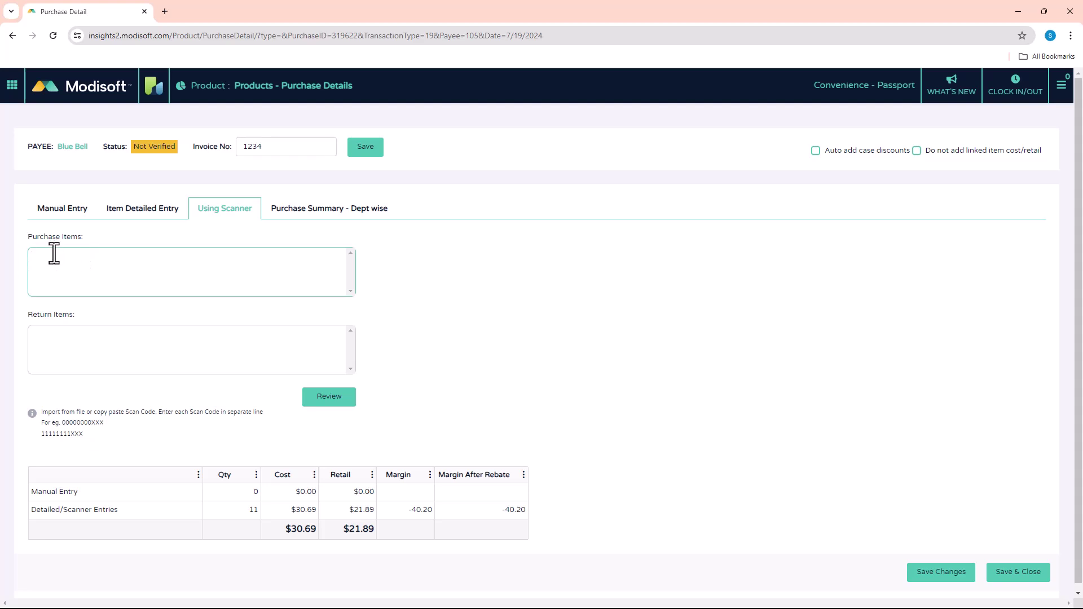
click(55, 255)
click(51, 344)
click(67, 290)
text(016000439894)
key(Return)
text(028400009973)
key(Return)
- Review the scanned rows and save NV TRAIL MIX with quantity 10, department Snacks
click(338, 399)
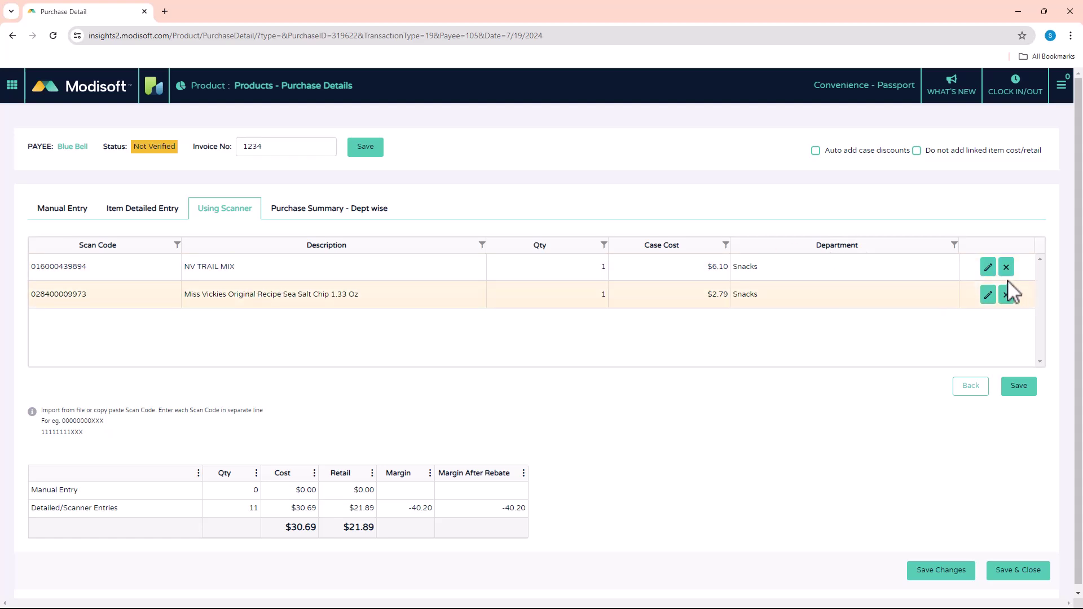
click(988, 268)
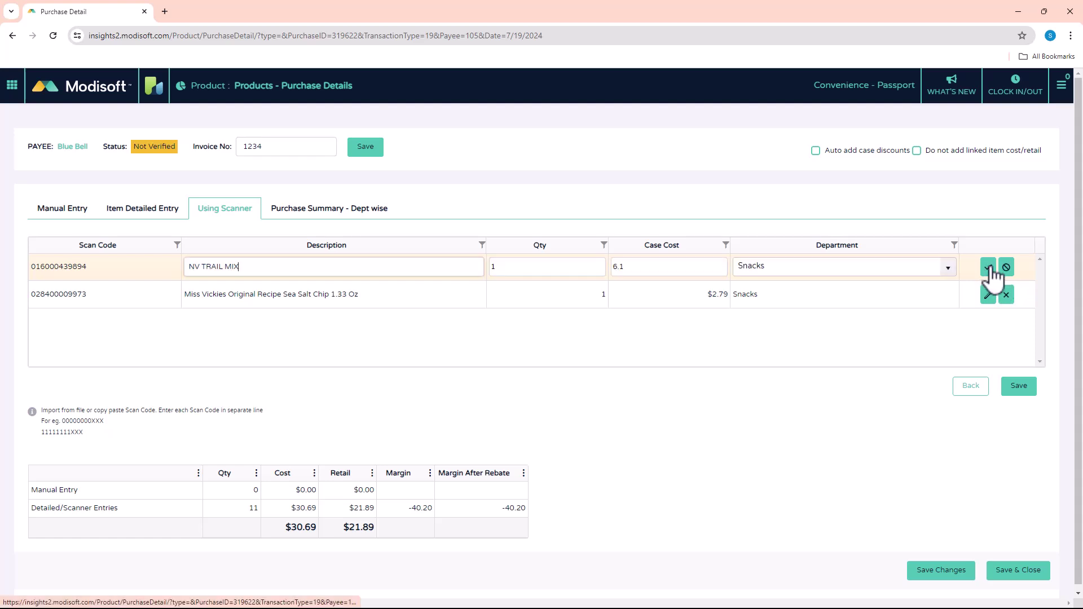
click(535, 266)
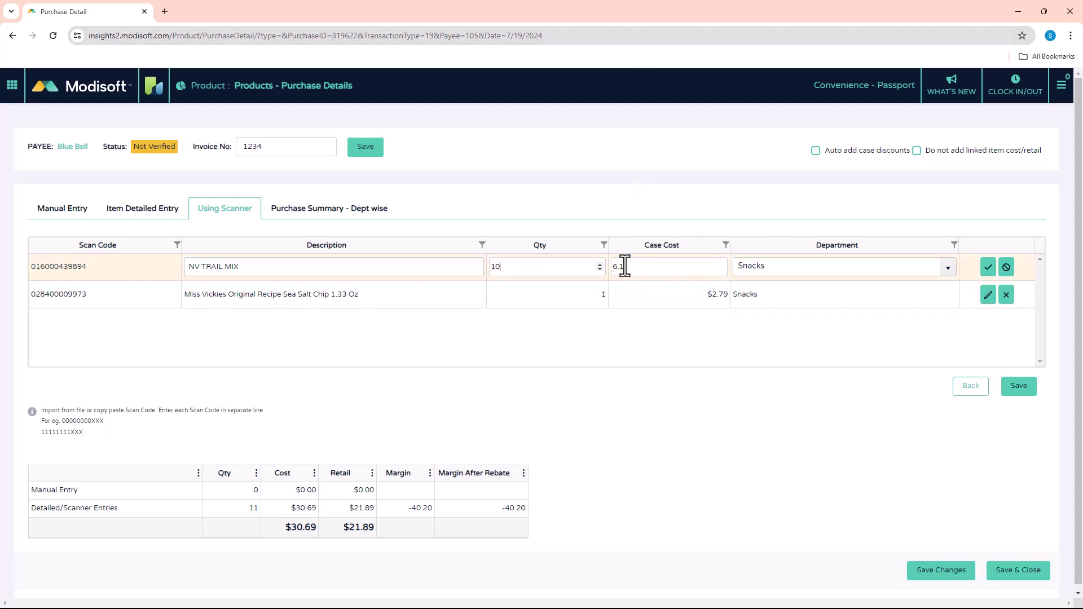
click(947, 269)
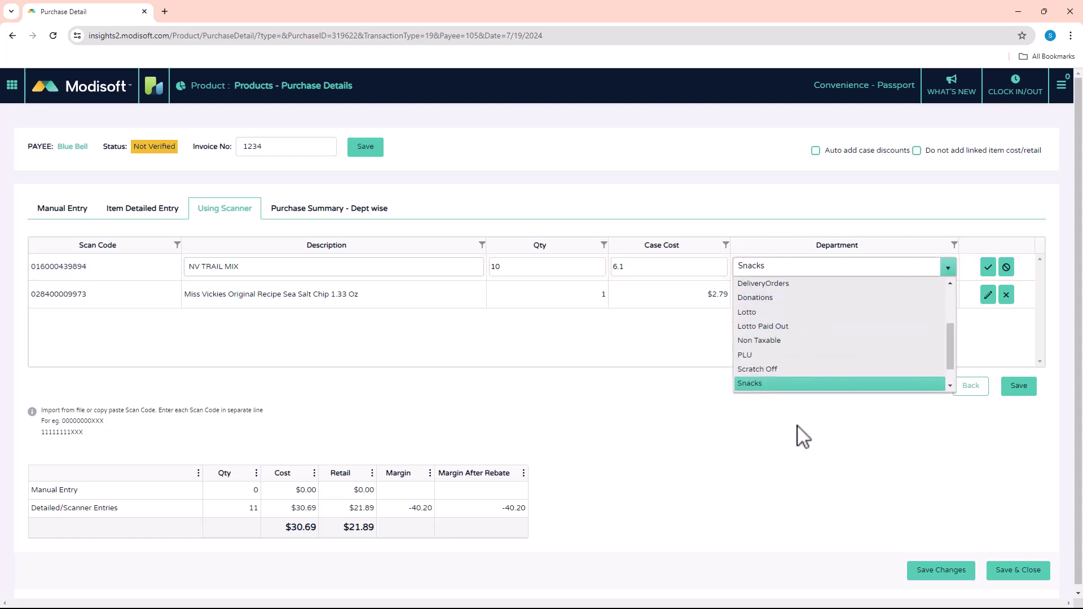
click(768, 194)
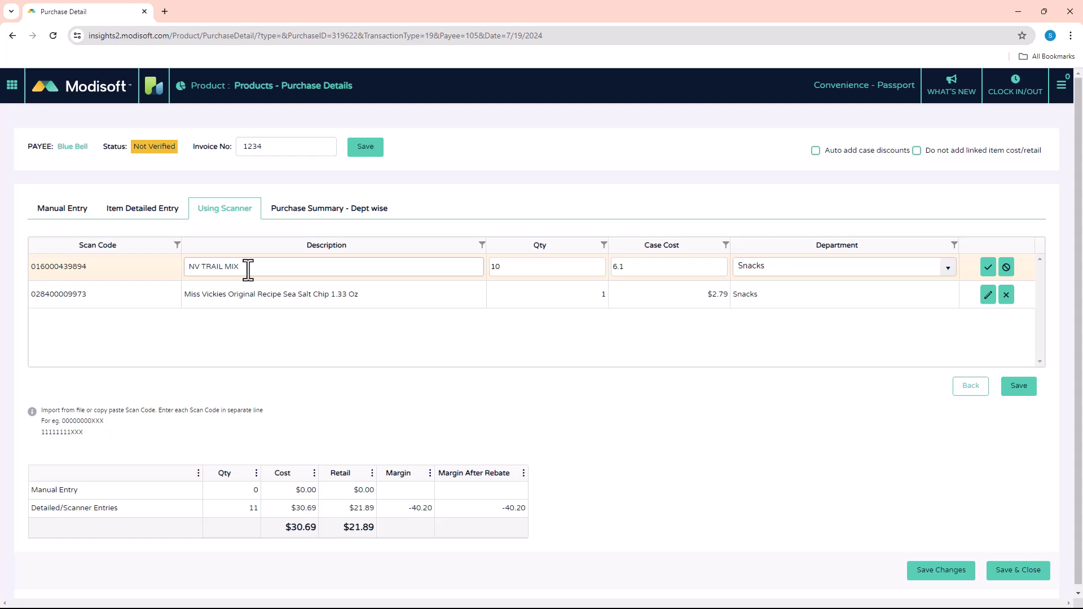
click(987, 267)
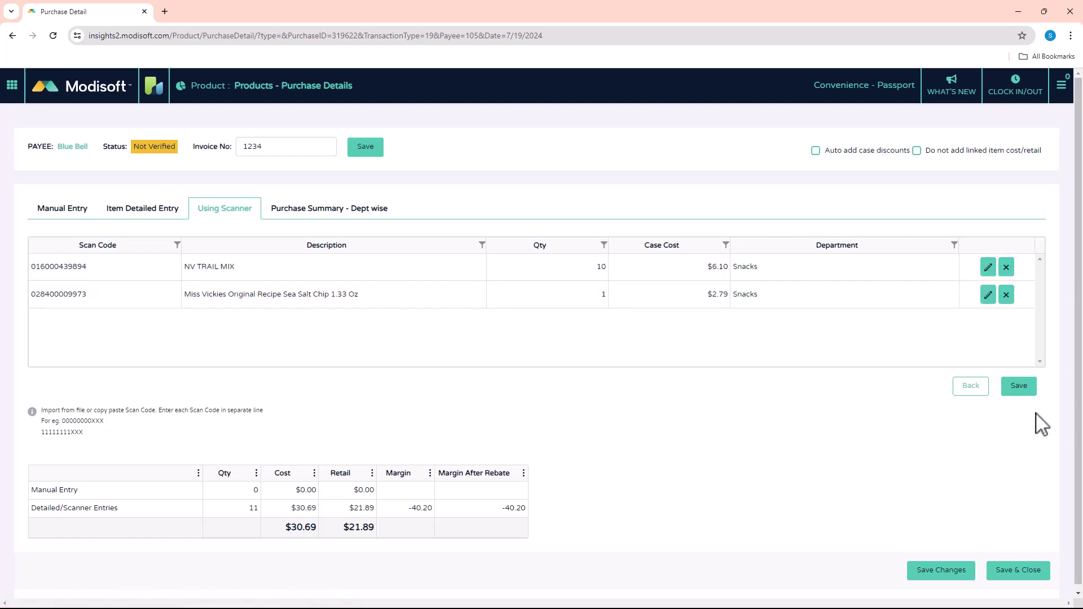
- Save the reviewed items into the detail grid, giving three lines at $94.48 cost, $182.28 retail
click(1019, 386)
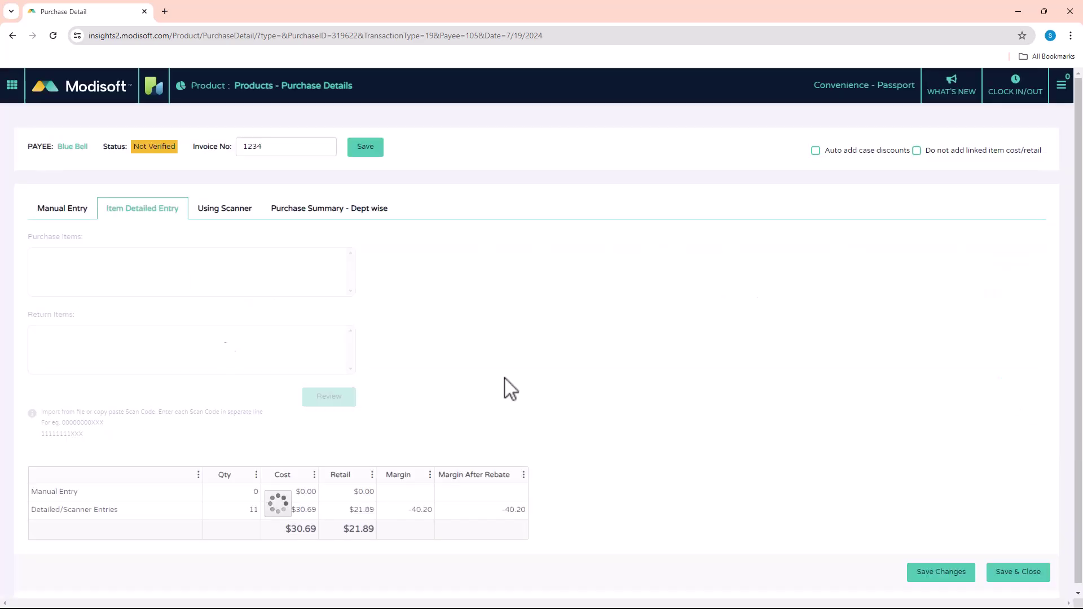
scroll(237, 384, down, 3)
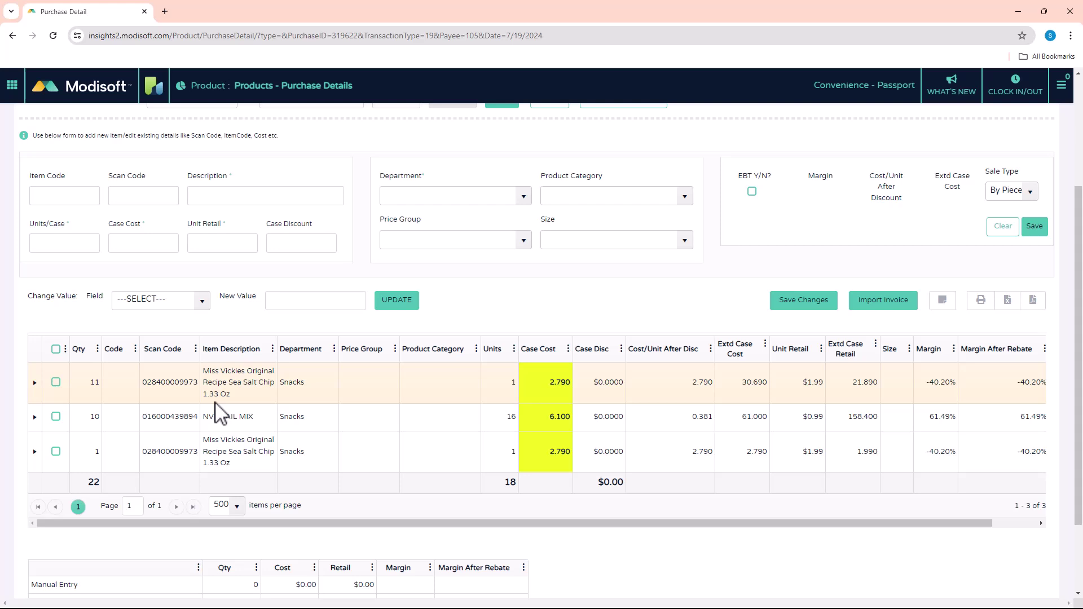
scroll(233, 370, down, 2)
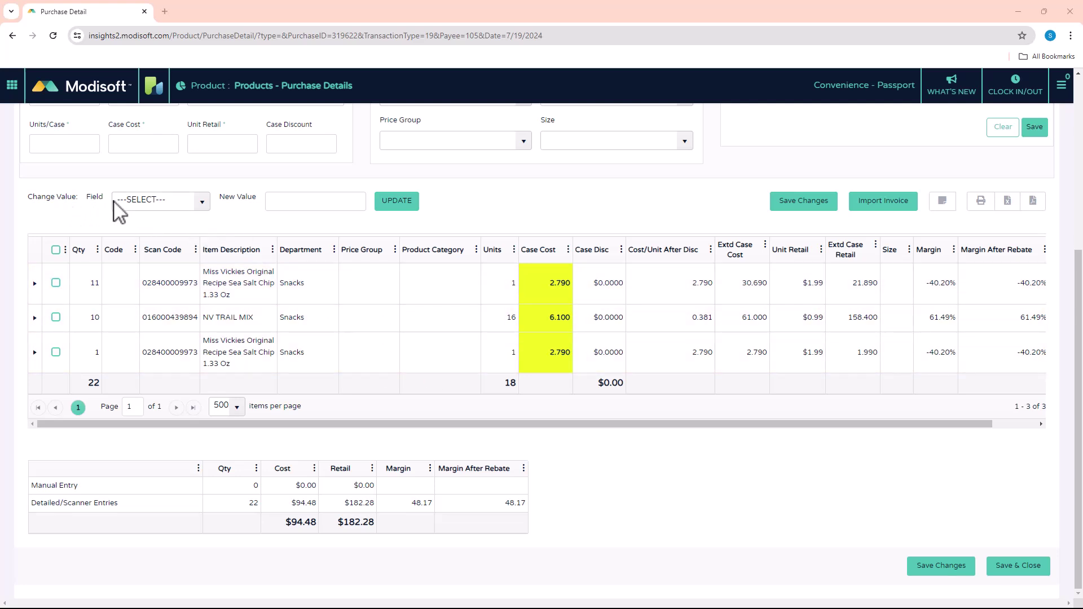
- Tick the 11-quantity Miss Vickies row and bulk-update its Case Cost to 3.99
click(202, 203)
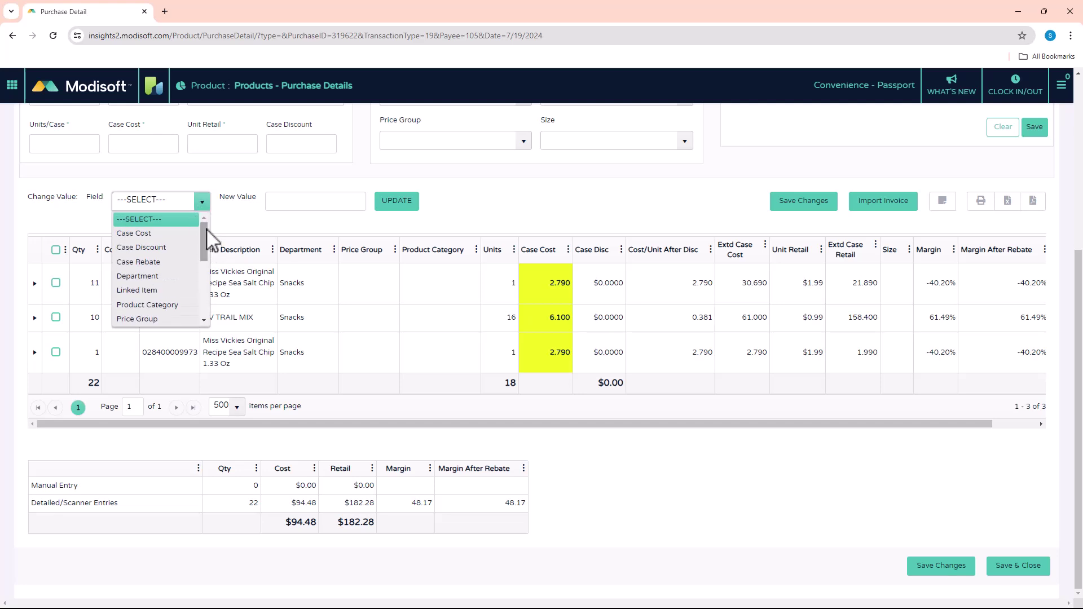
mouse_move(205, 230)
mouse_down()
mouse_move(204, 304)
mouse_move(201, 243)
mouse_up()
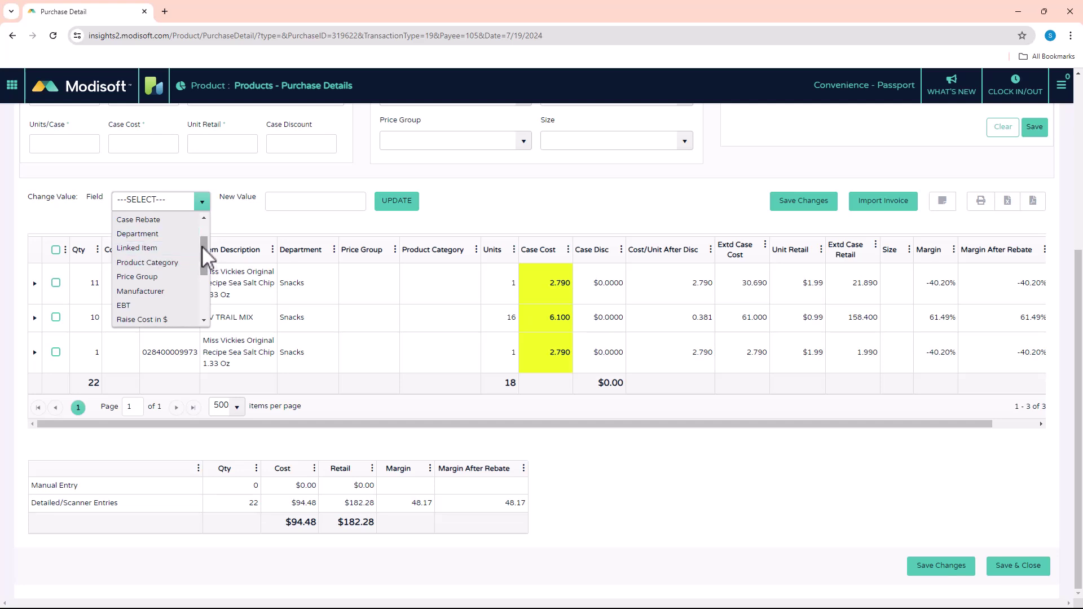
drag(202, 247, 194, 213)
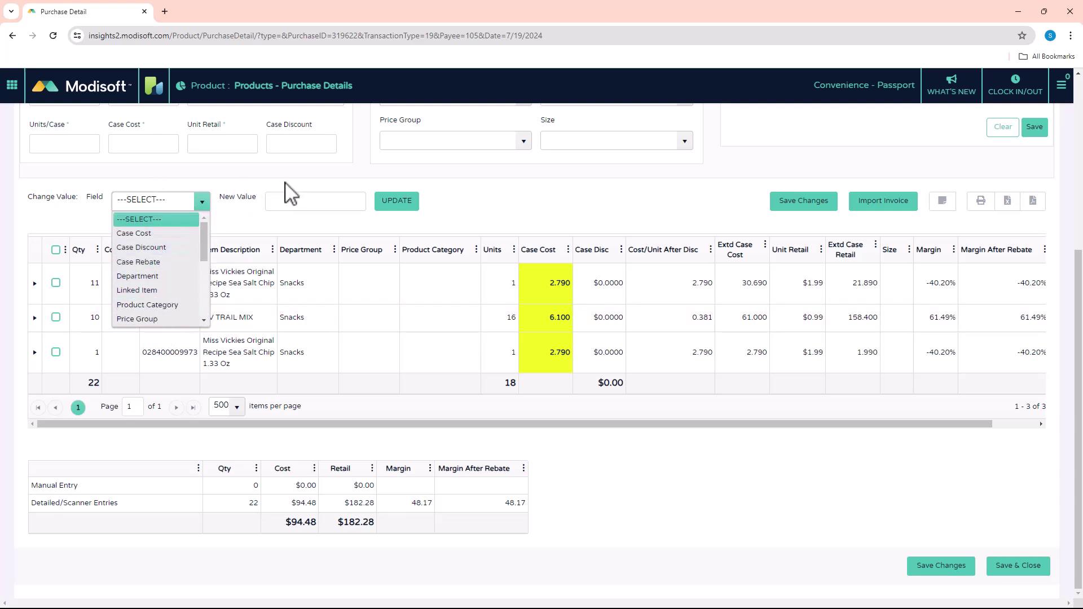
click(79, 293)
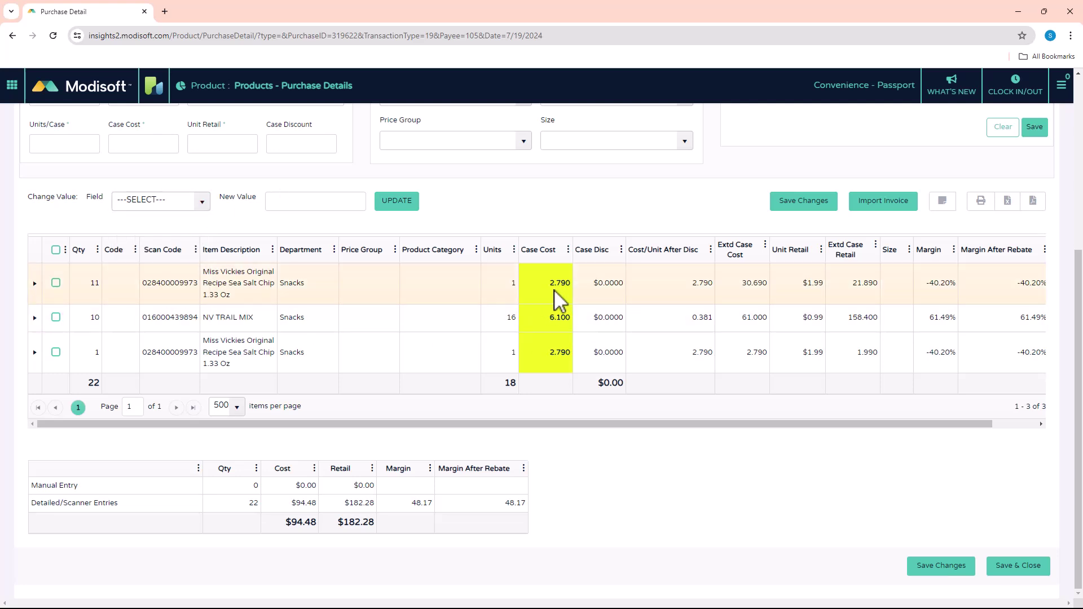
click(56, 283)
click(202, 206)
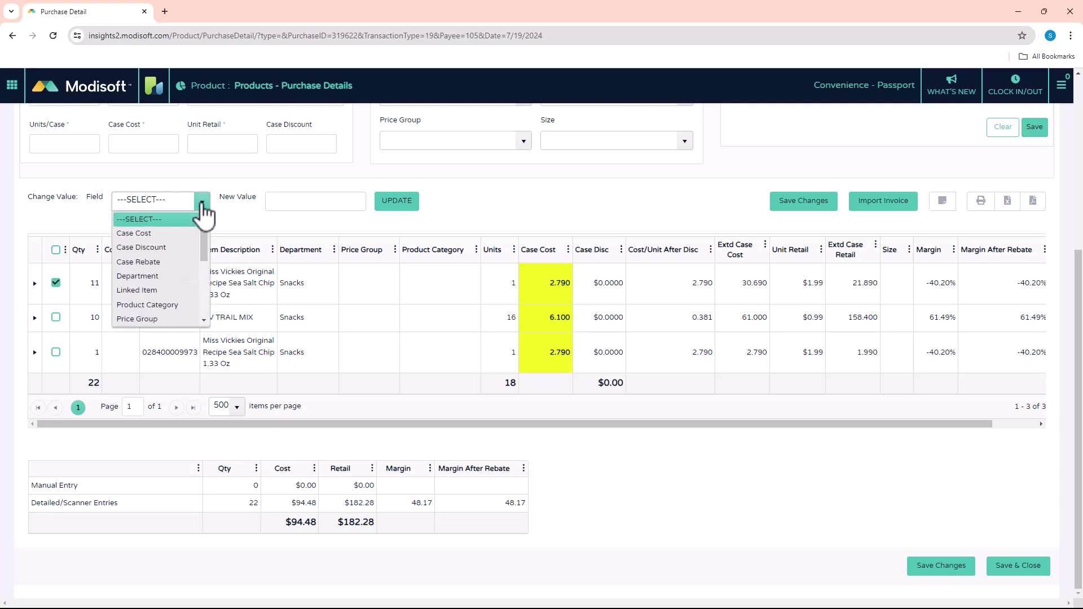
click(137, 235)
click(292, 206)
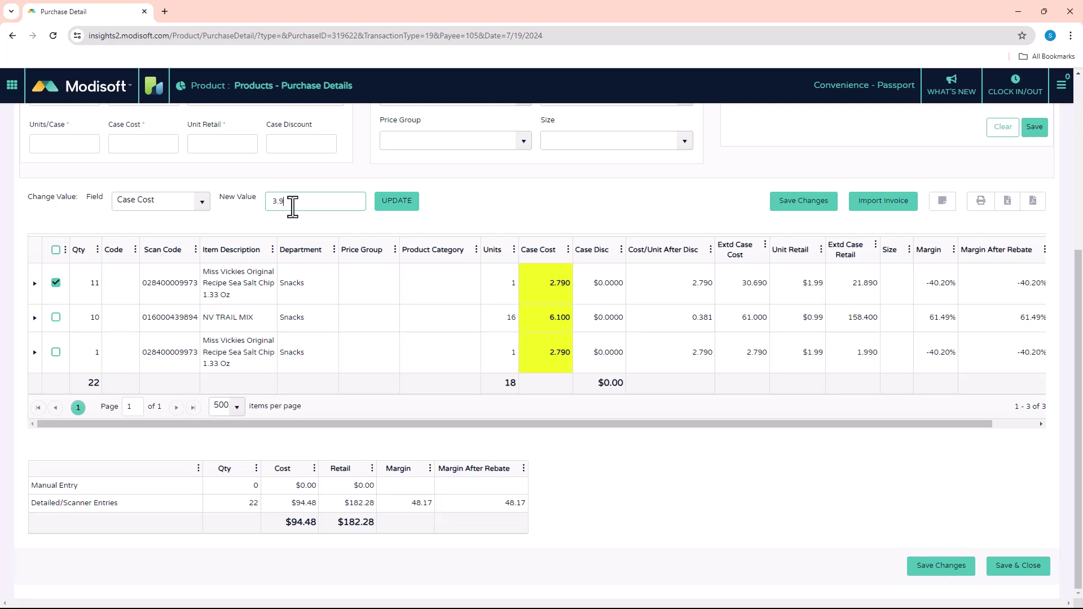
click(398, 201)
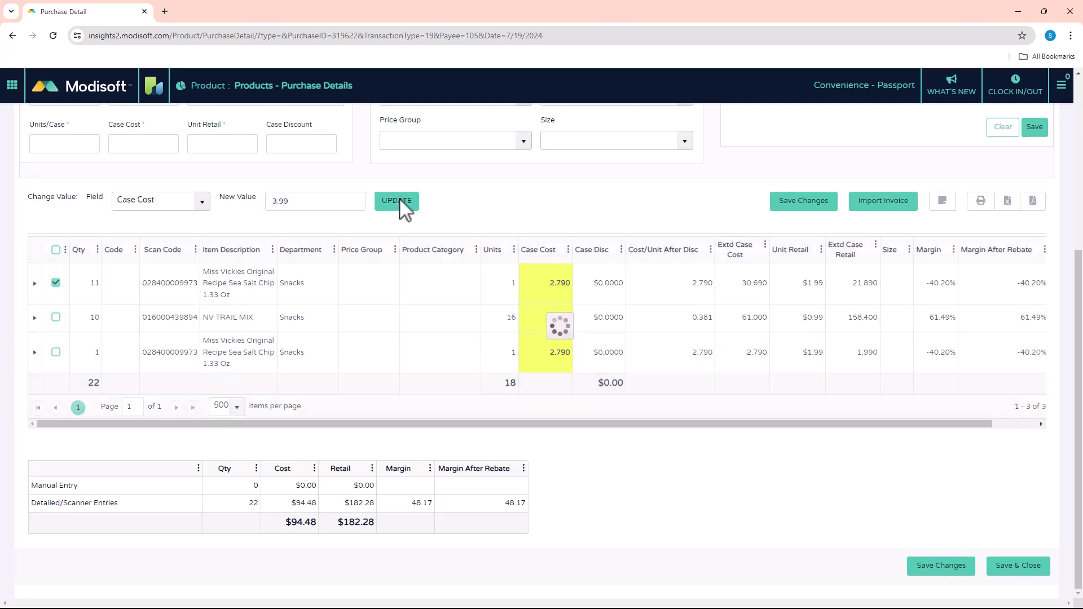
drag(555, 285, 586, 224)
click(584, 218)
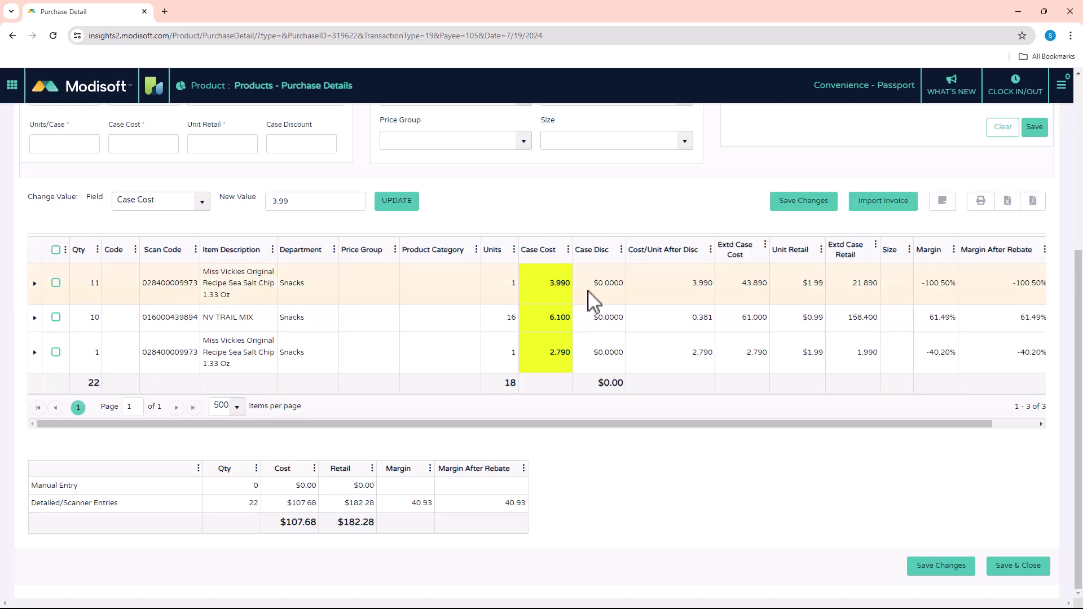
- Give the Miss Vickies line a 4.99 case cost and the Lemon Perfect 15.2oz price group
click(558, 282)
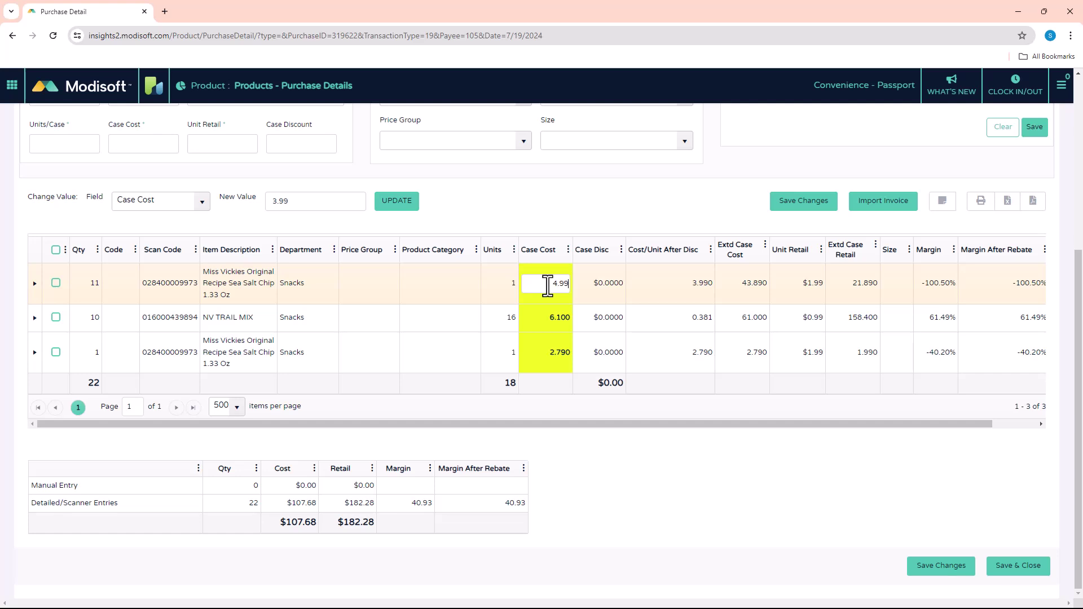
key(Tab)
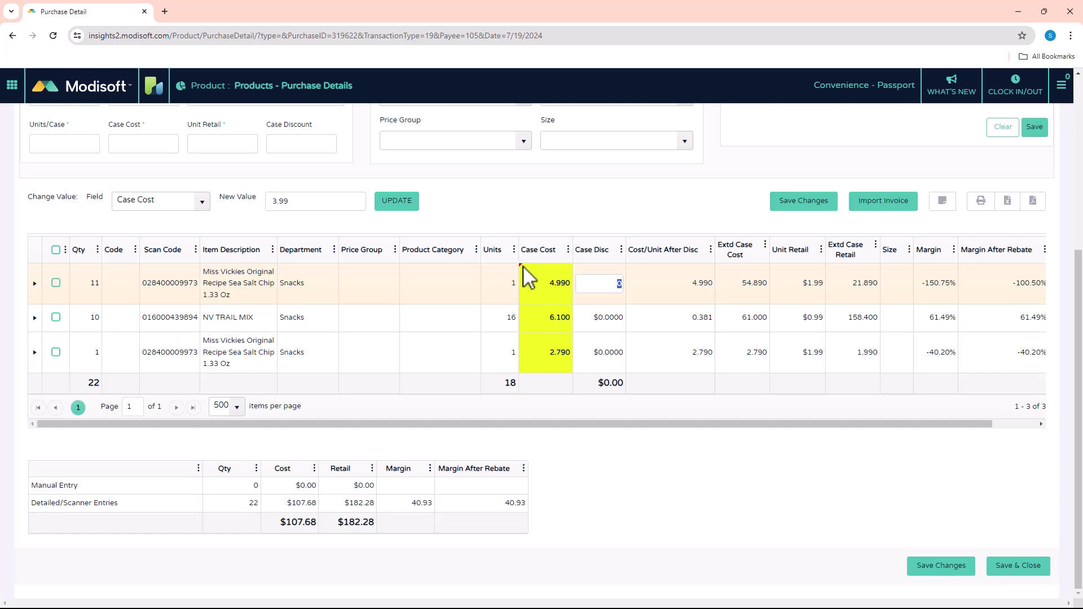
click(372, 284)
click(388, 284)
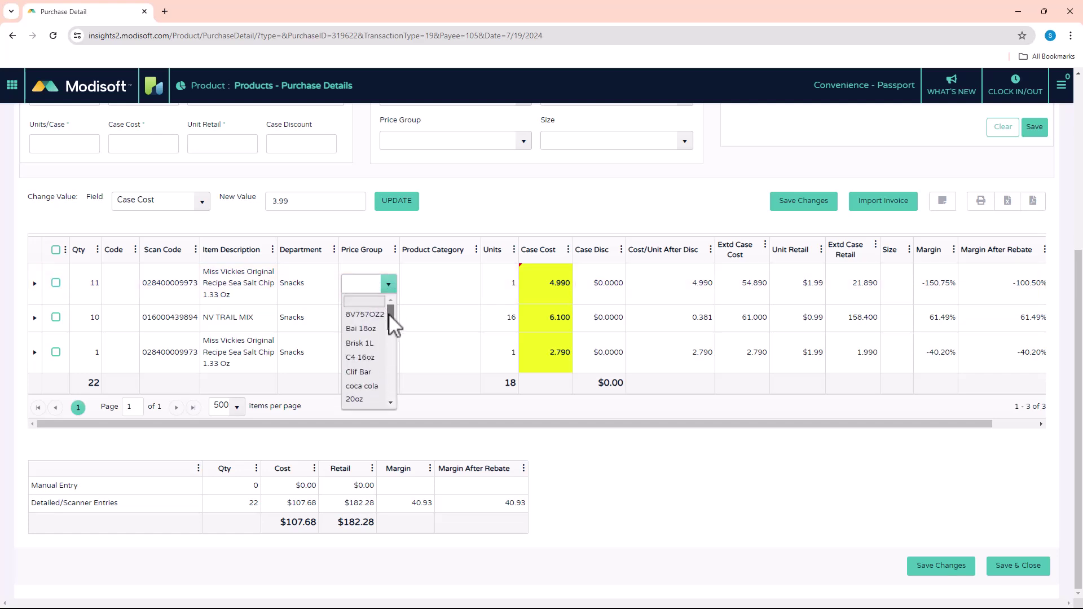
scroll(370, 380, down, 3)
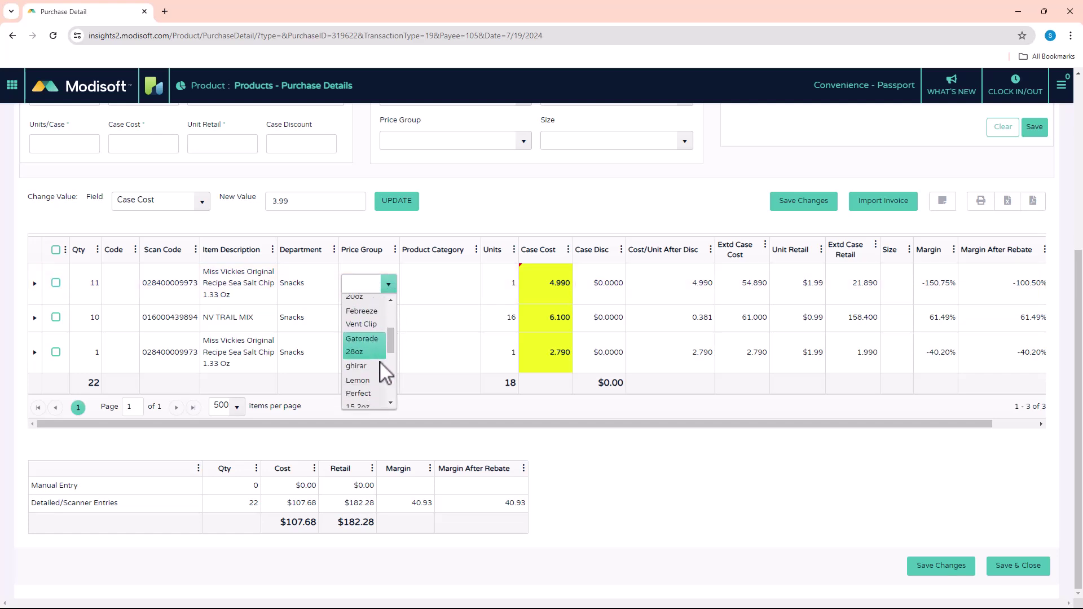
scroll(370, 370, down, 1)
click(361, 370)
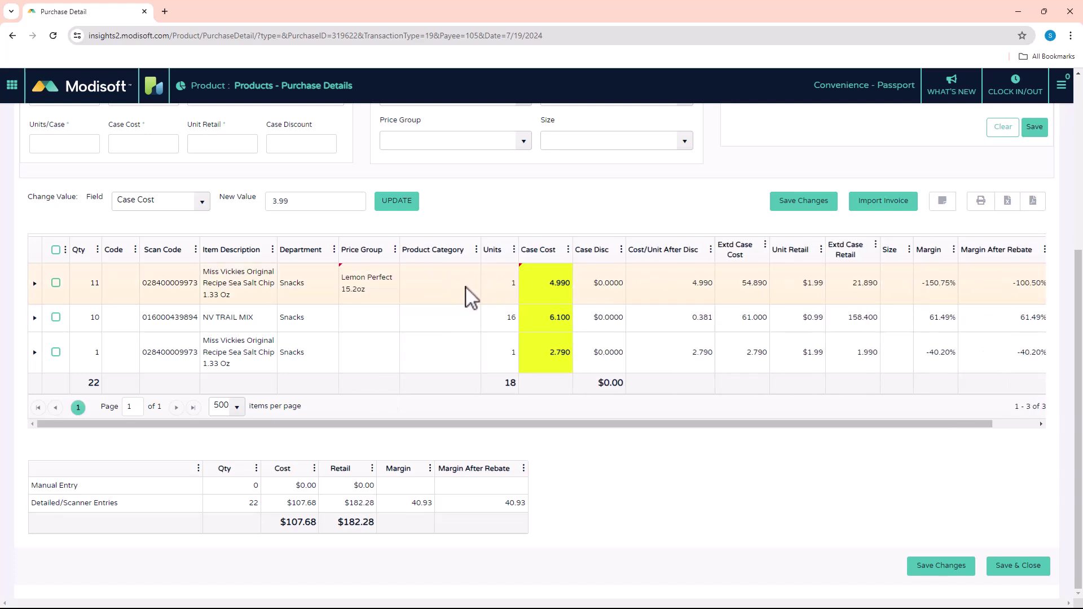
- Set the Miss Vickies line's product category to Breakfast Gorditas
click(469, 296)
click(473, 282)
click(448, 381)
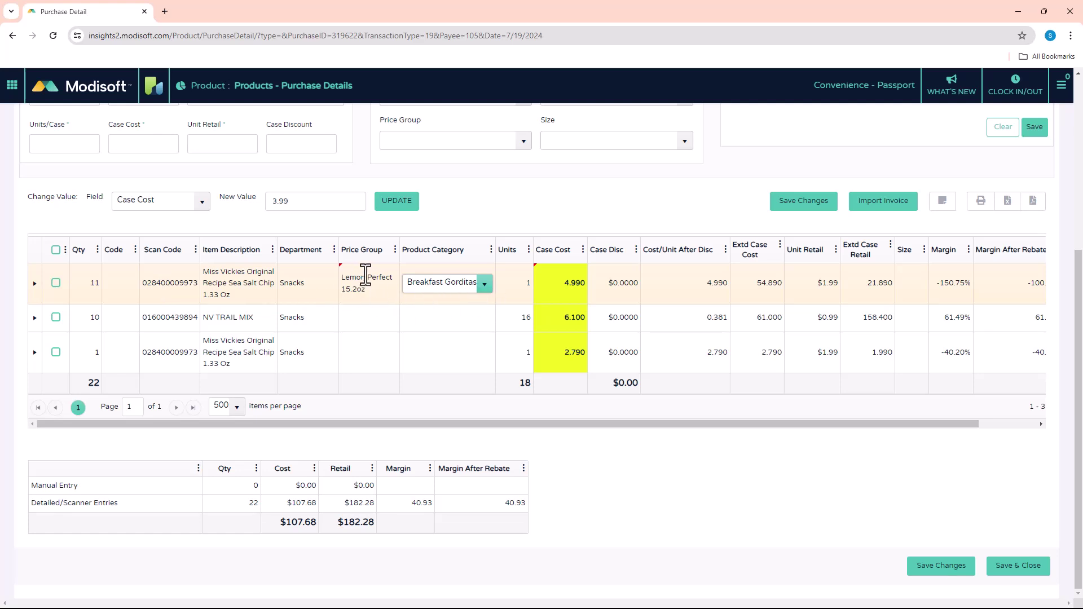
click(287, 294)
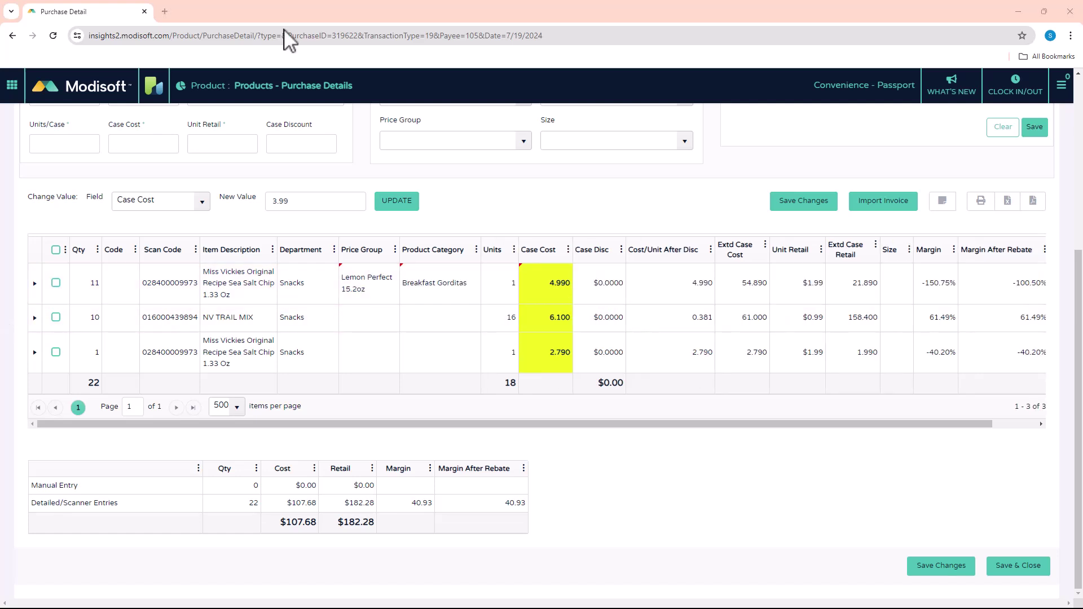